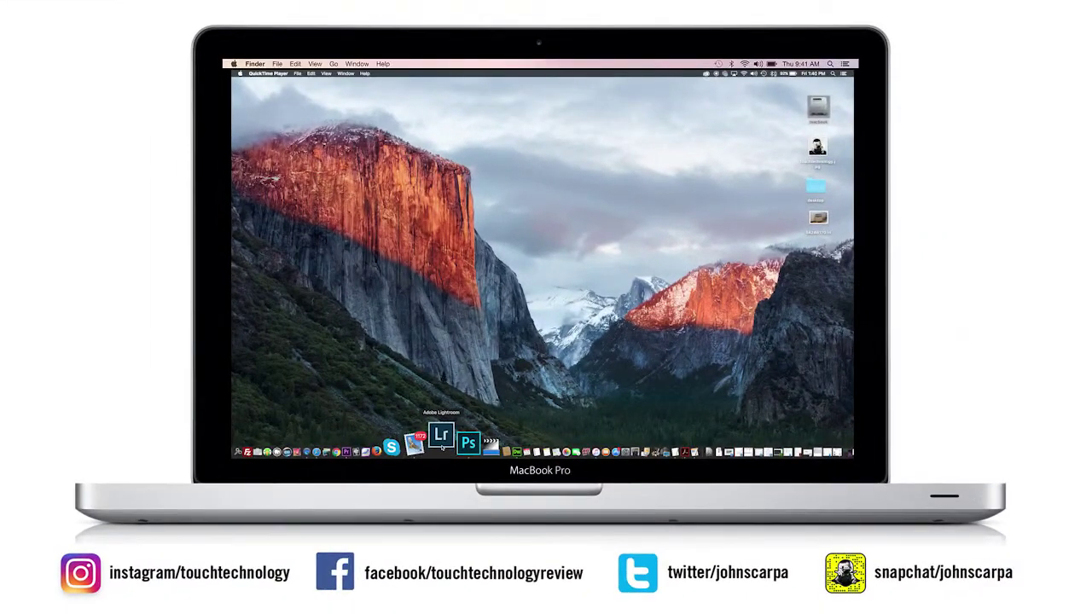
Launch Lightroom and open the desktop TIF image in Photoshop.
click(441, 439)
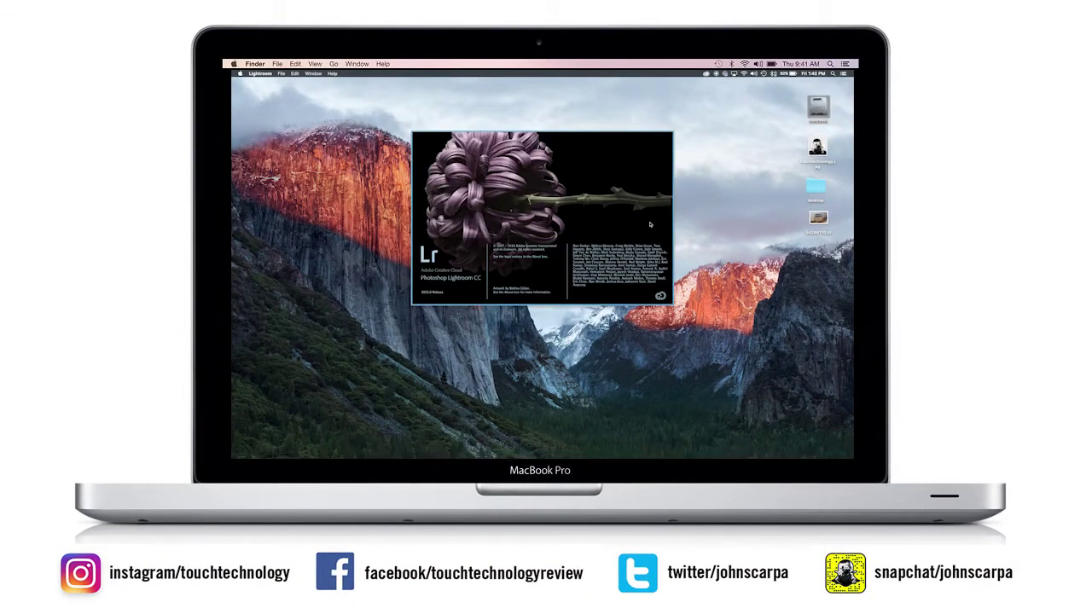
mouse_move(529, 452)
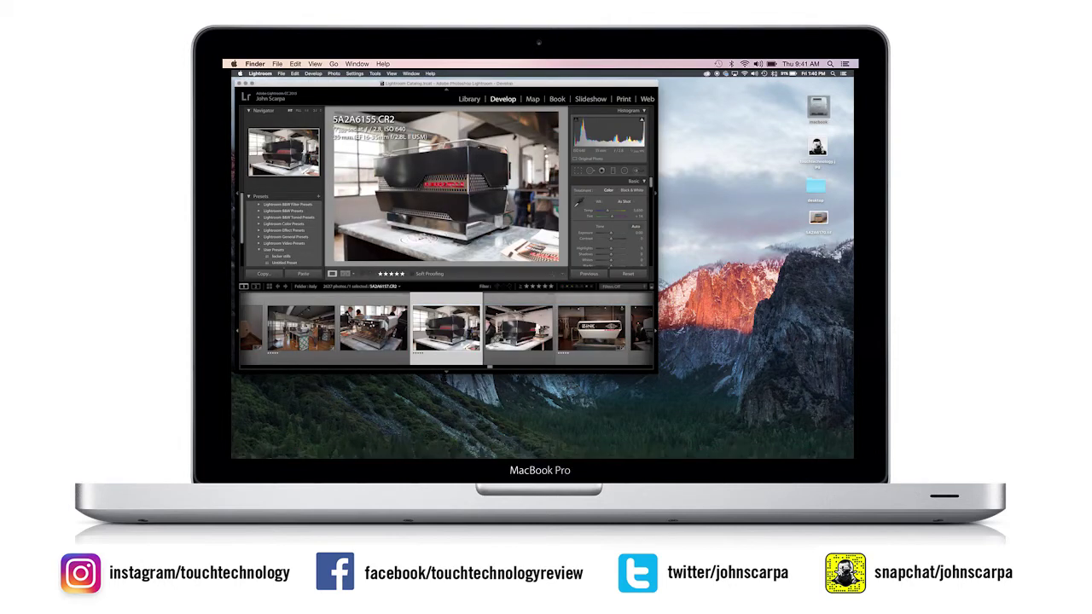
right_click(820, 220)
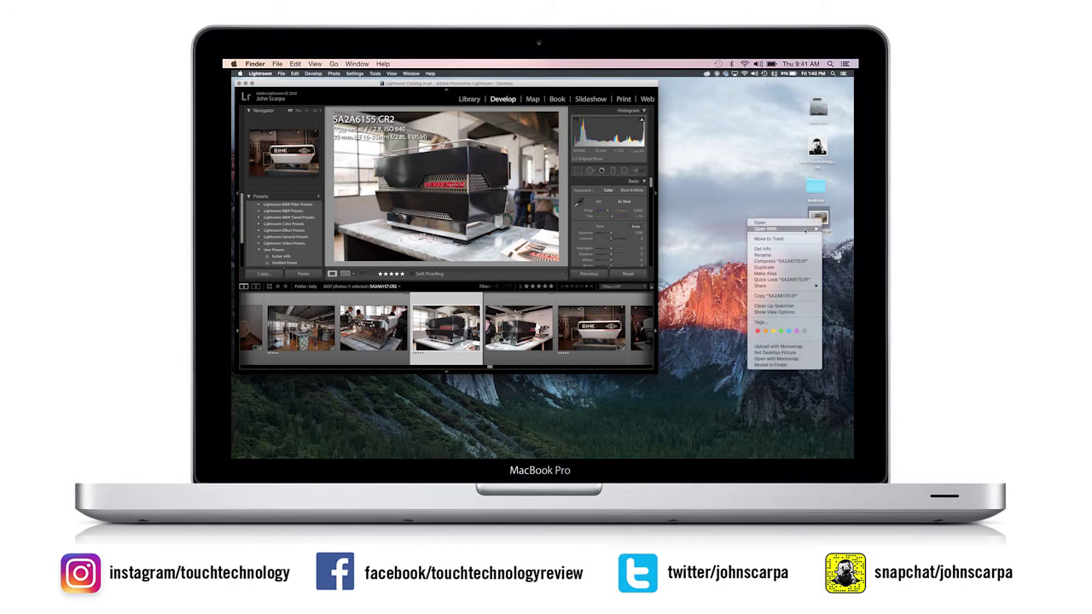
mouse_move(766, 229)
click(722, 253)
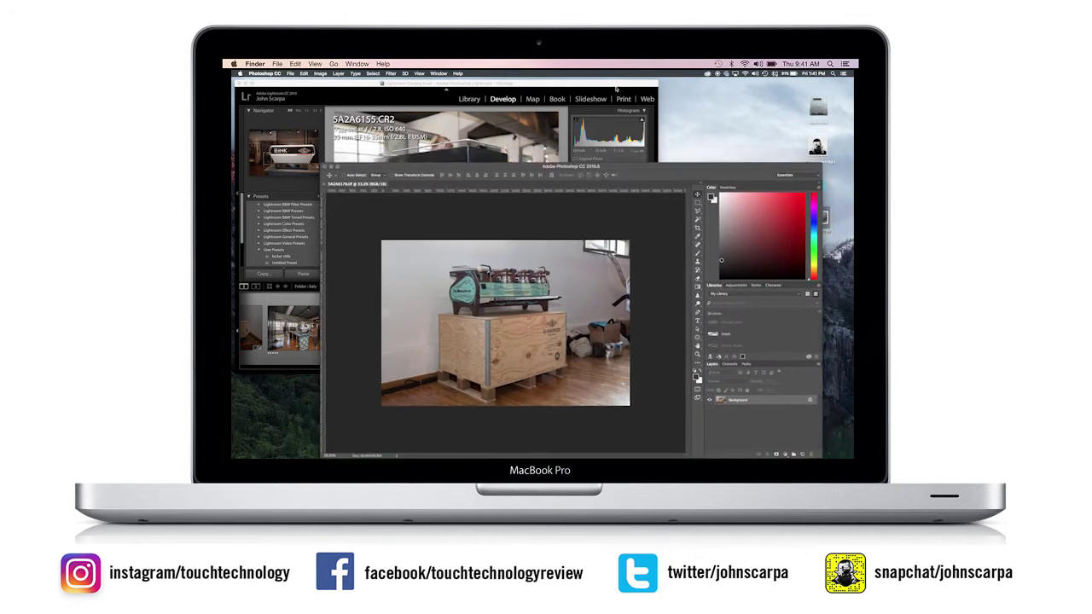
Bring Lightroom back in front, showing 5A2A6155.CR2 in the Develop module.
click(617, 89)
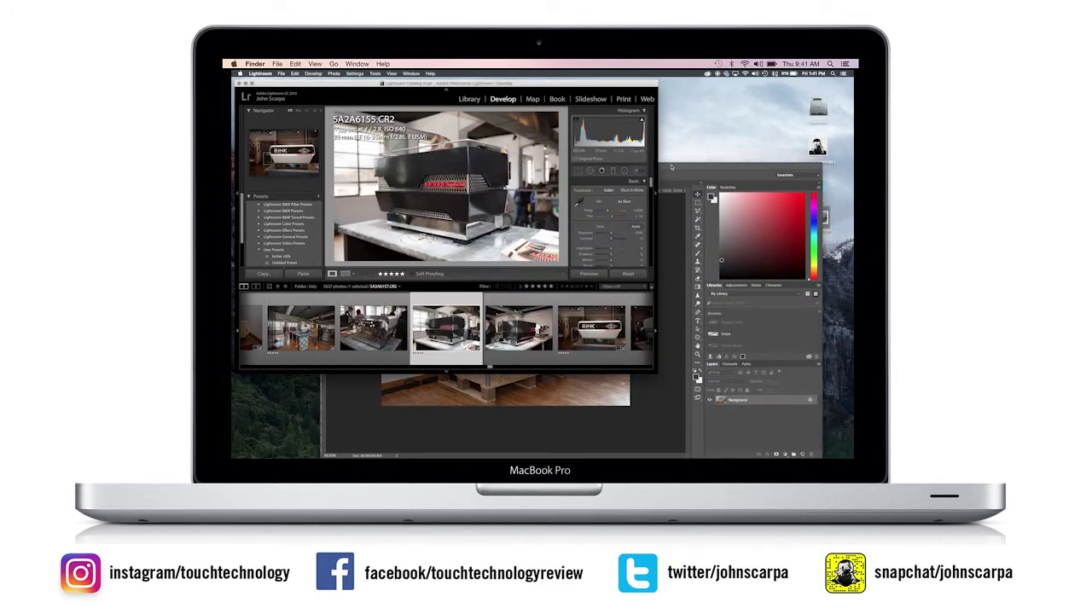
click(671, 167)
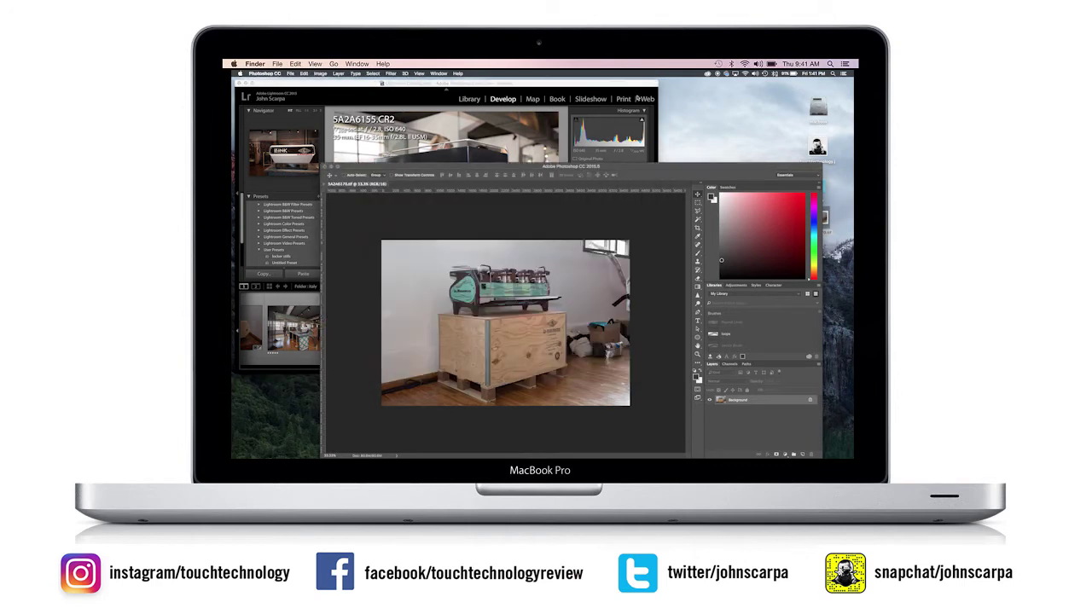
click(637, 93)
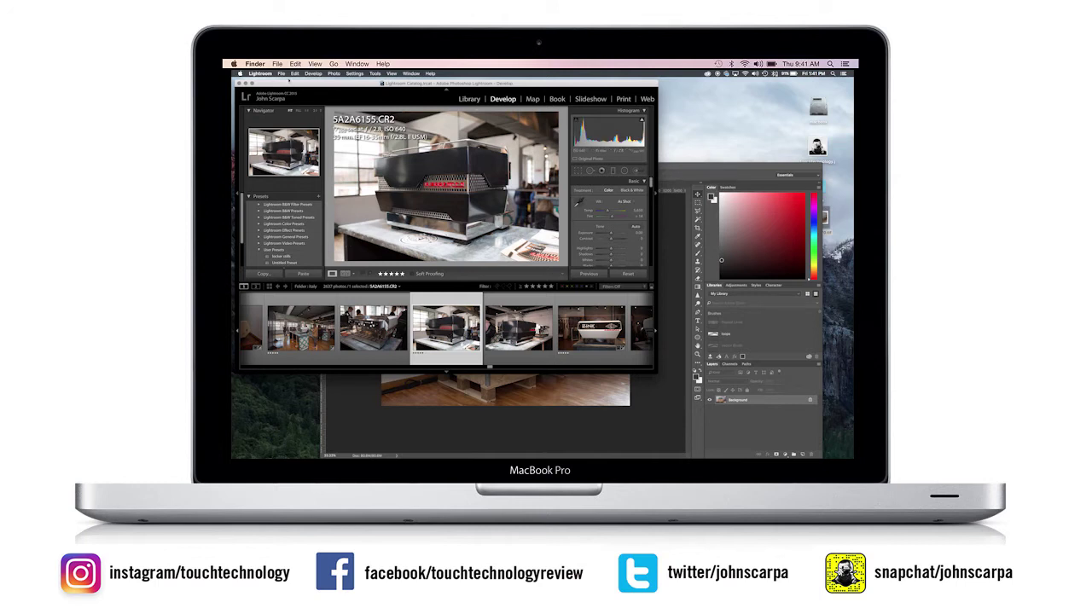
click(280, 75)
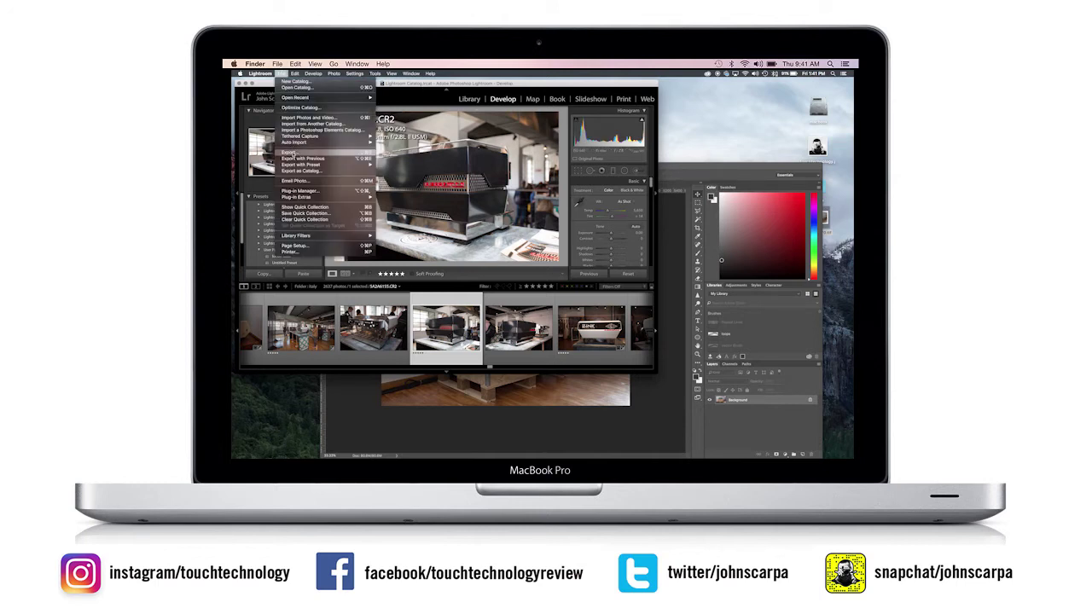
click(411, 168)
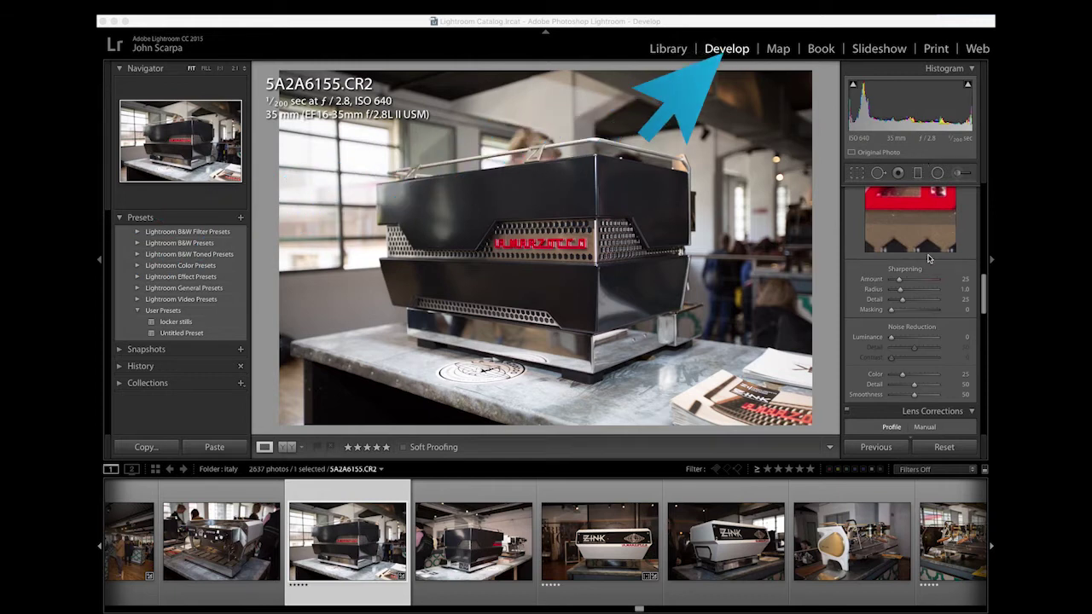
Scroll past the Basic, Tone Curve and Detail panels down to the Lens Corrections Profile tab.
scroll(930, 297, down, 5)
scroll(930, 297, down, 10)
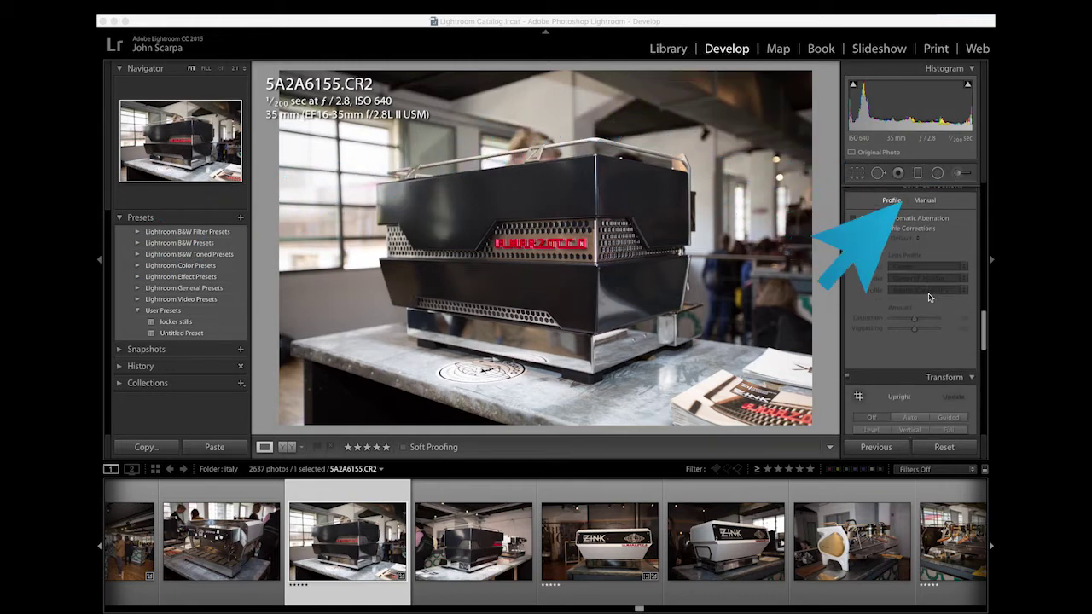
scroll(930, 297, up, 15)
scroll(930, 297, down, 1)
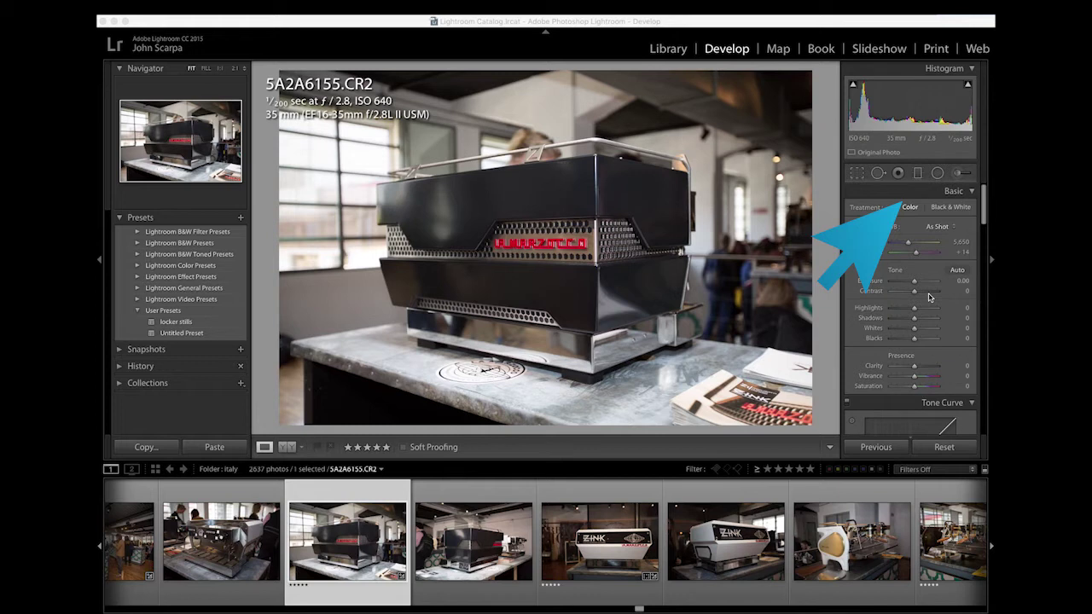
scroll(930, 297, down, 8)
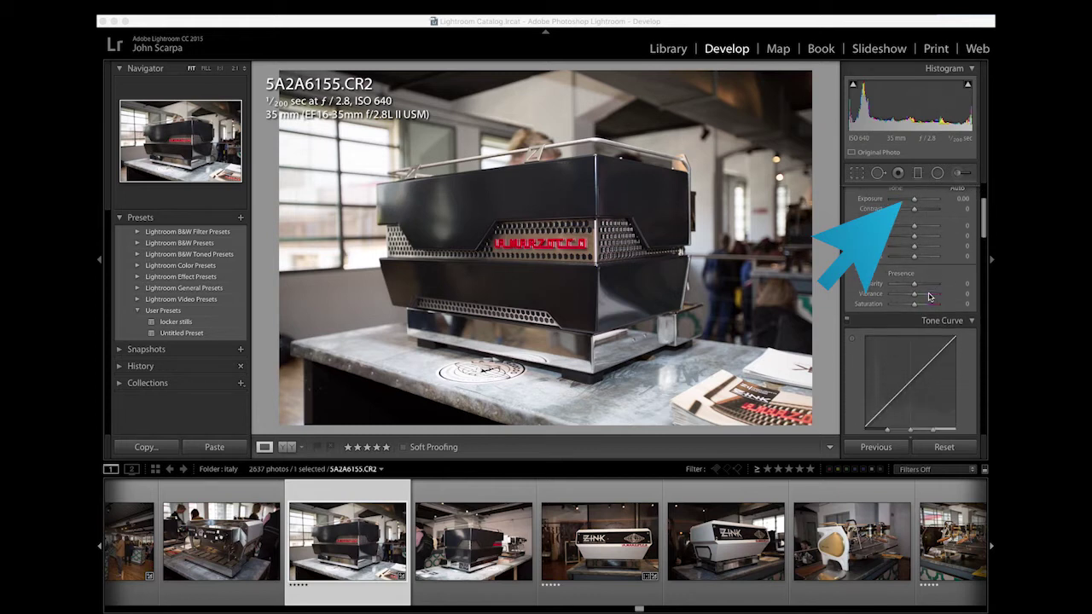
scroll(930, 297, down, 8)
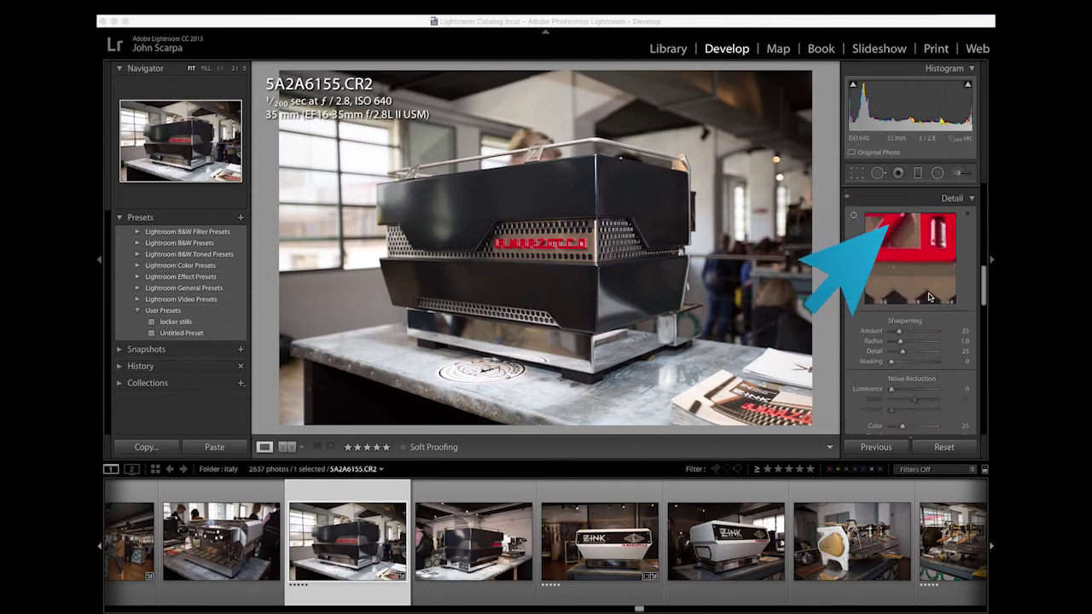
scroll(930, 297, down, 4)
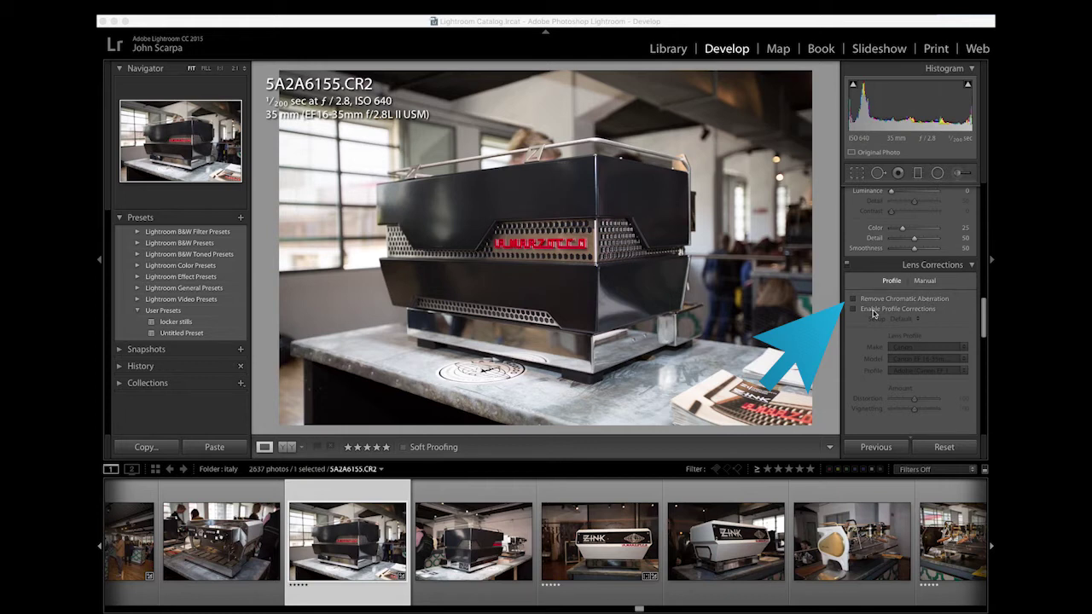
Enable Profile Corrections with the Canon EF 16-35mm profile and Remove Chromatic Aberration.
click(854, 309)
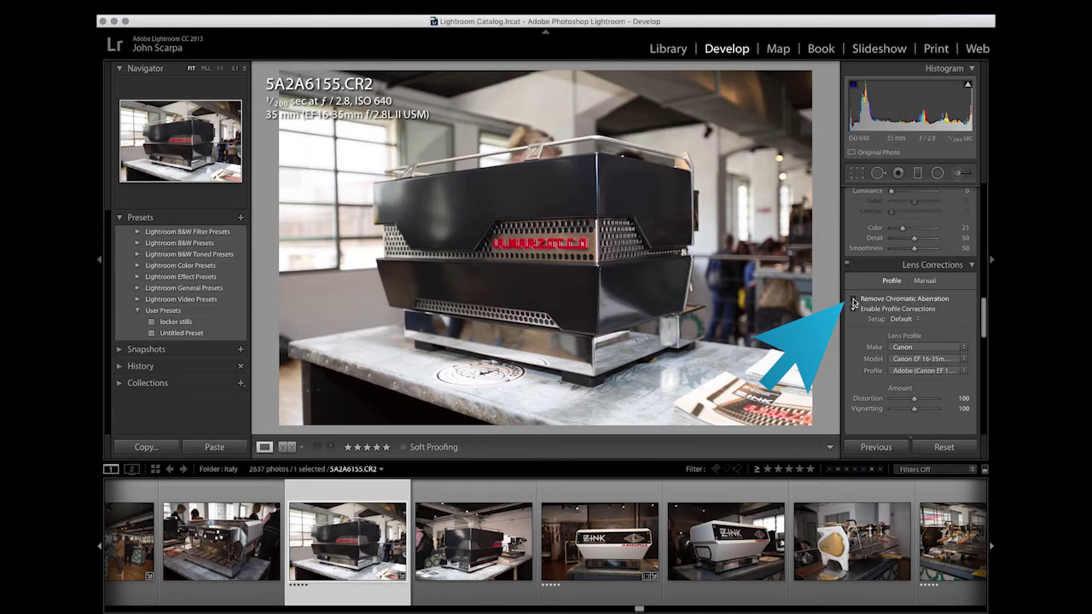
click(853, 299)
click(853, 309)
scroll(892, 359, up, 5)
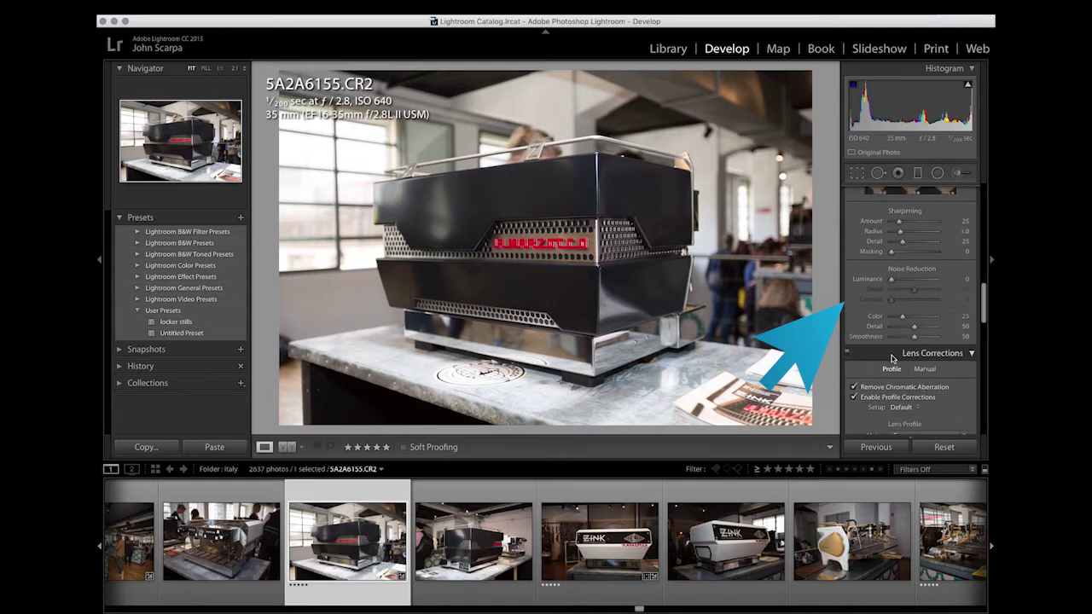
scroll(892, 359, up, 2)
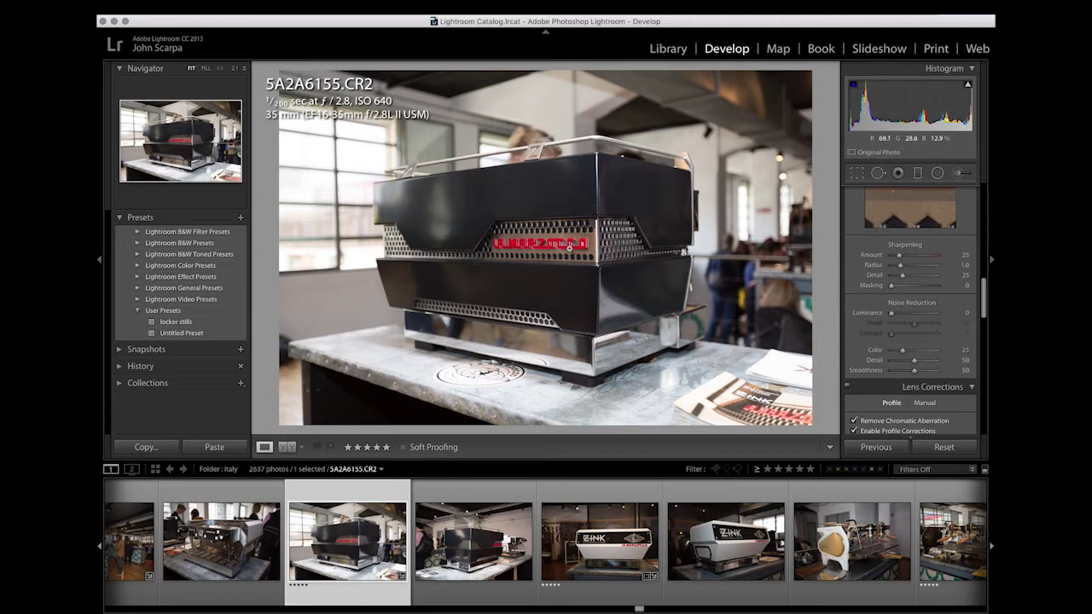
Zoom to 1:1 on the red logo and set Luminance noise reduction to 46.
click(566, 247)
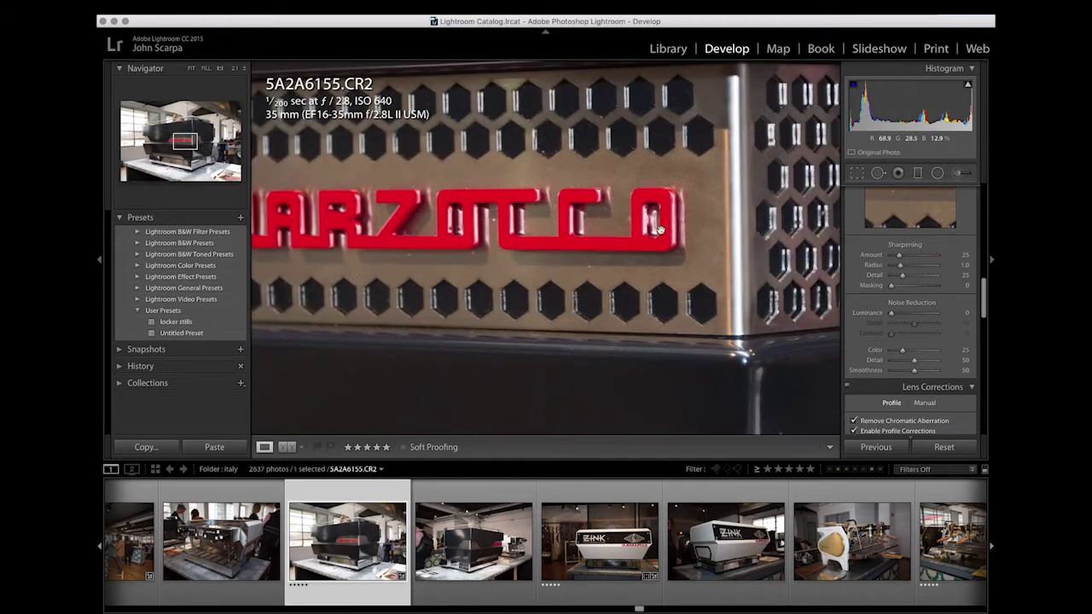
drag(663, 227, 602, 274)
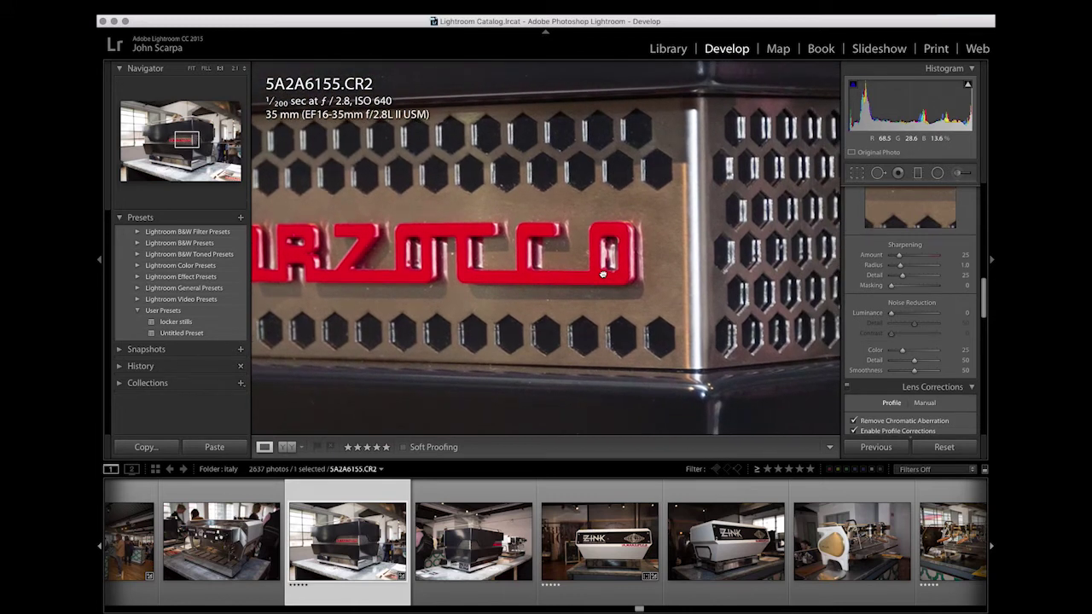
drag(603, 274, 601, 262)
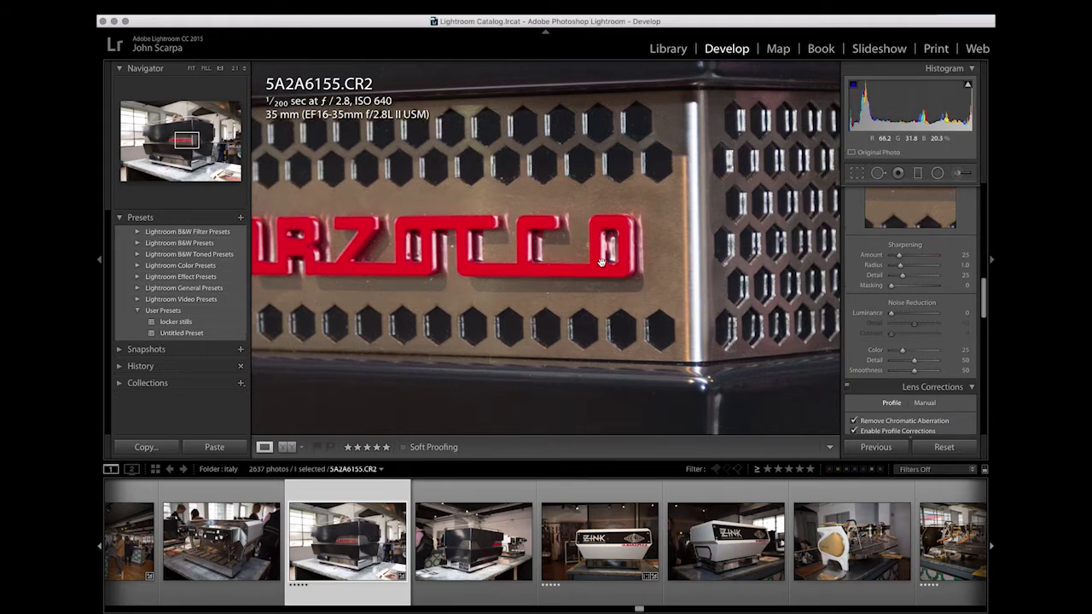
drag(778, 315, 582, 305)
drag(528, 331, 553, 247)
drag(678, 321, 709, 238)
drag(604, 215, 602, 278)
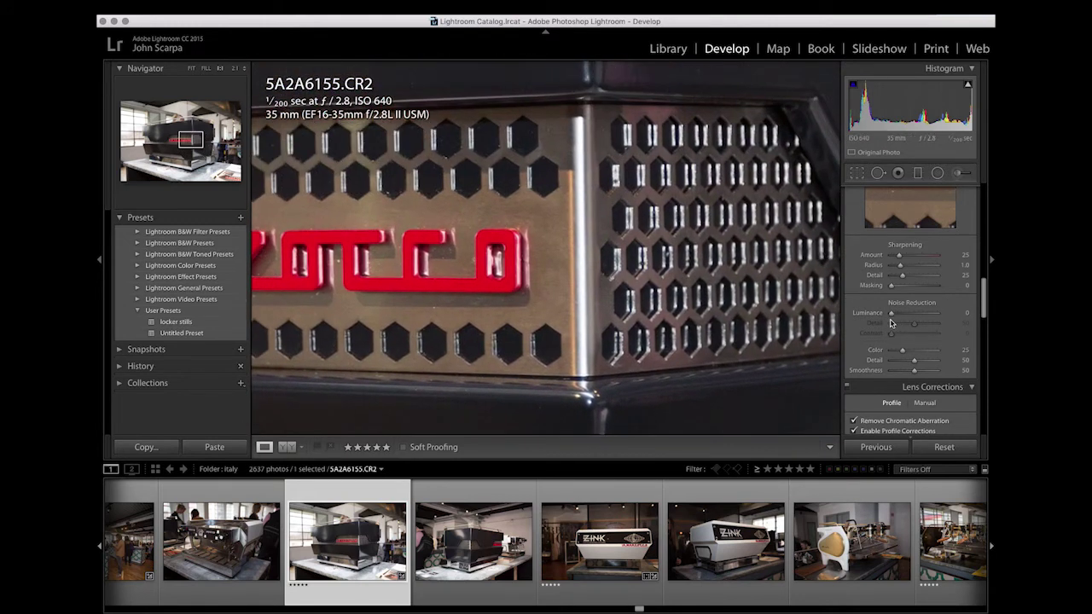
drag(892, 314, 913, 314)
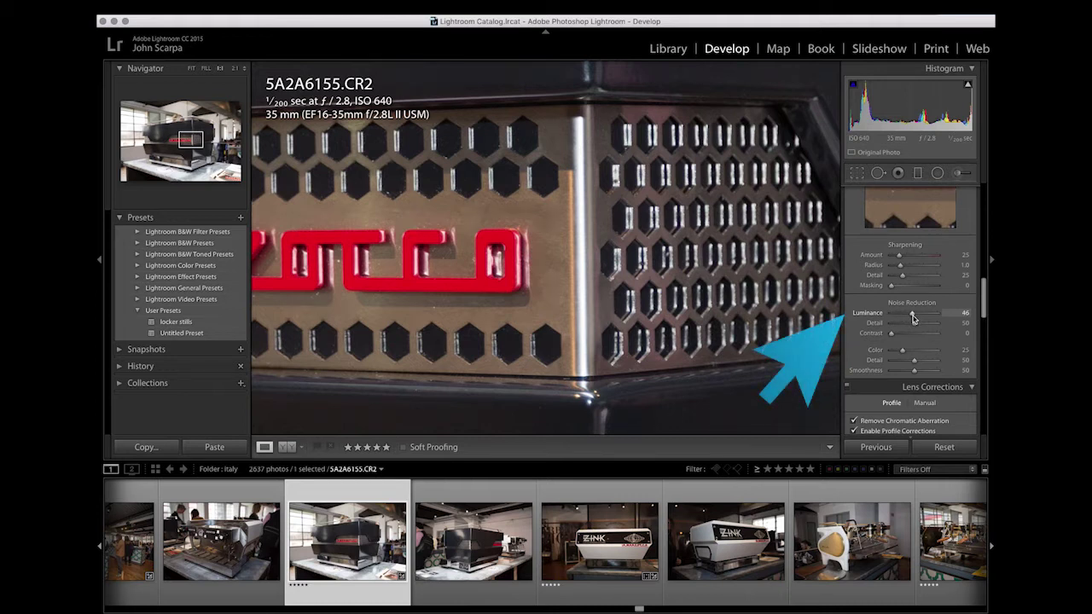
drag(506, 159, 550, 89)
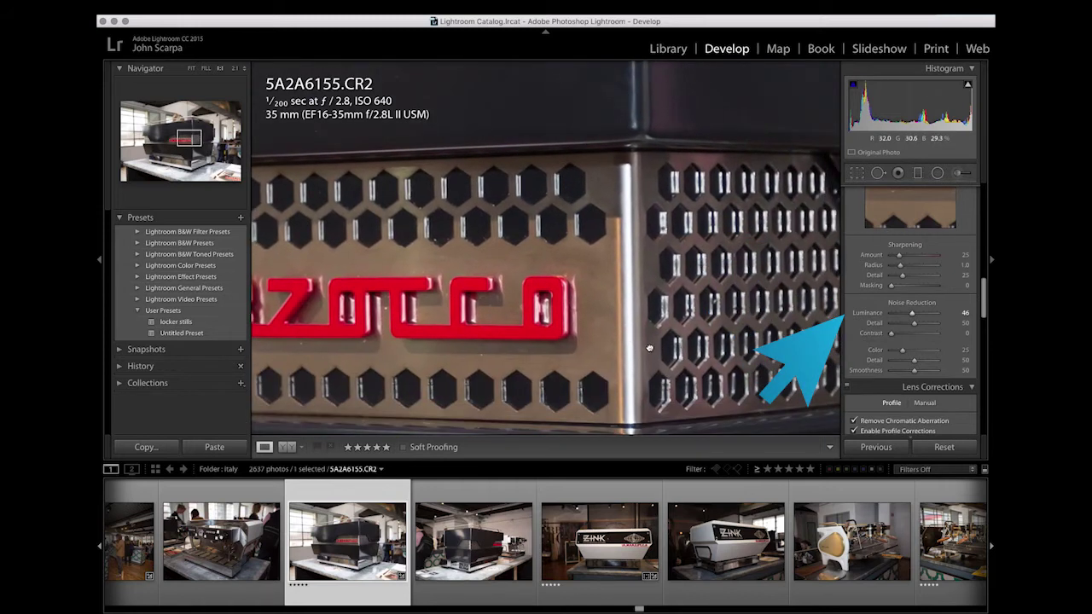
Raise Sharpening Amount to 74 and return the view to Fit.
drag(649, 345, 613, 262)
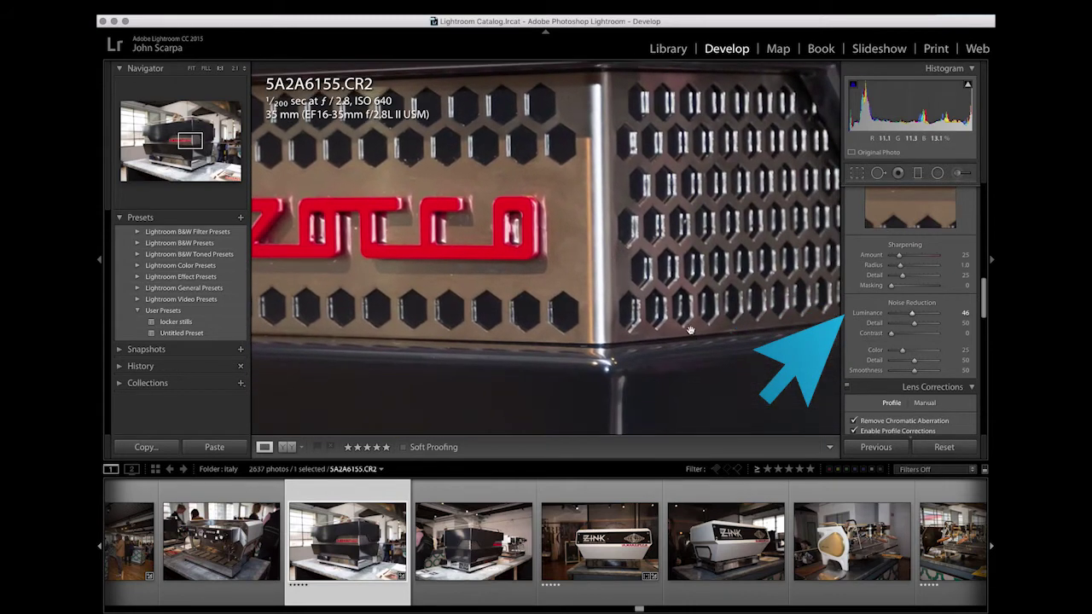
drag(434, 285, 589, 299)
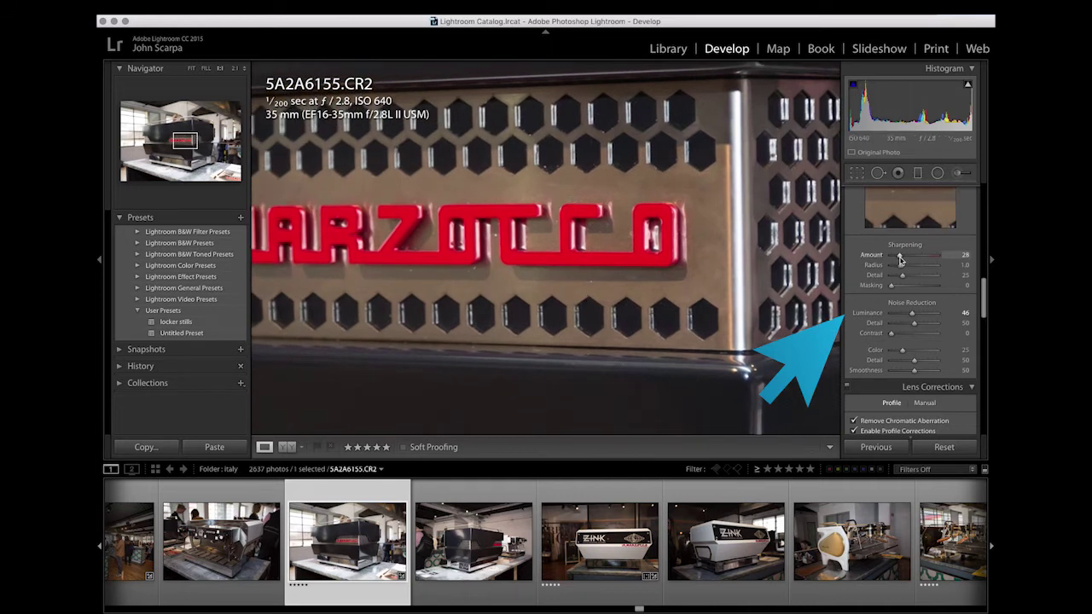
drag(900, 259, 914, 261)
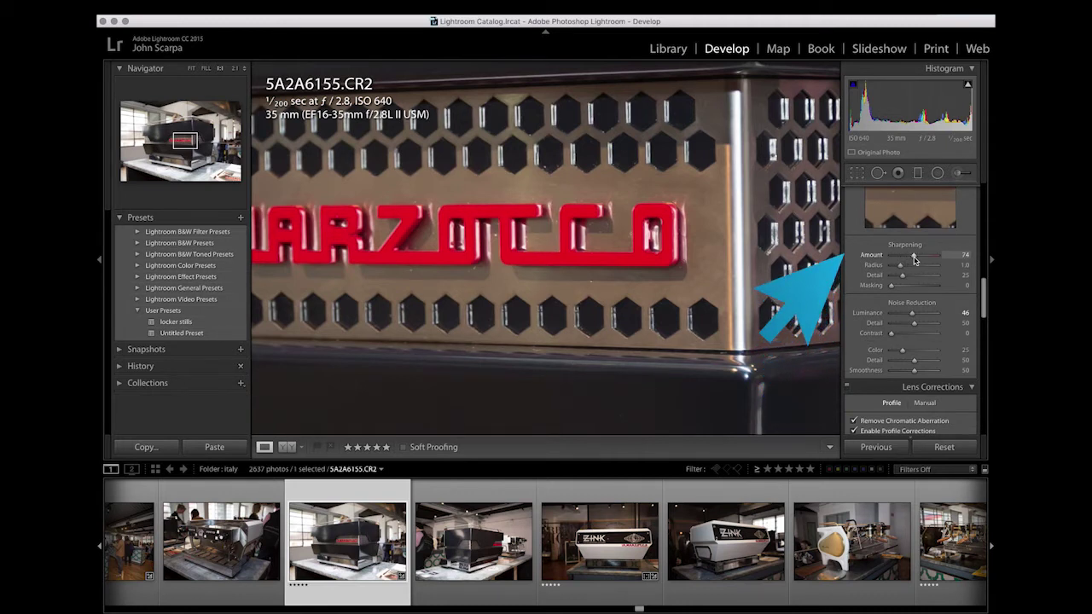
click(708, 305)
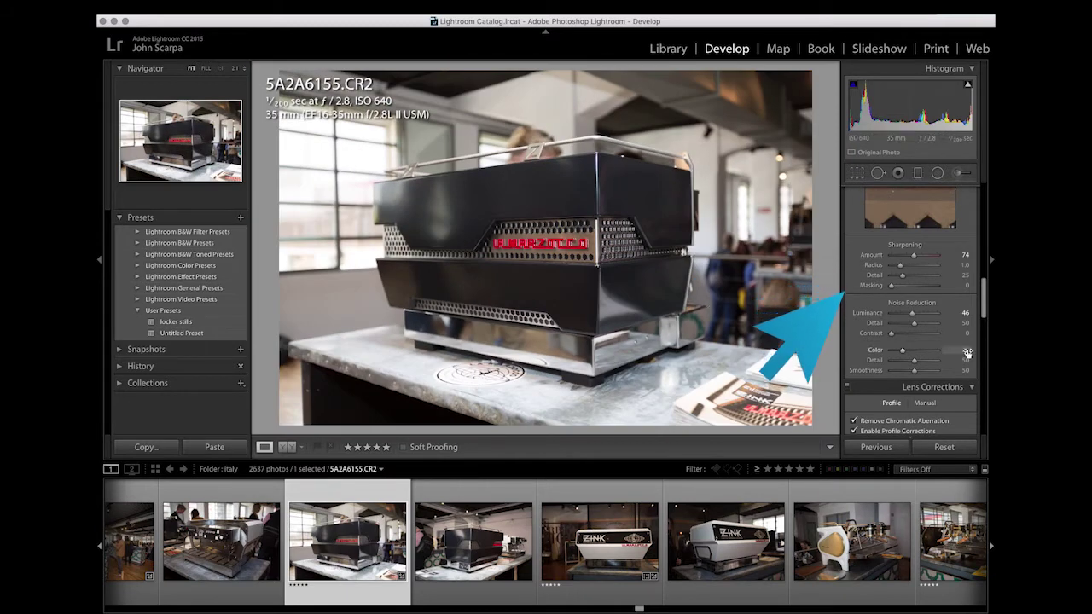
Set Exposure to -1.30, Highlights to -97 and Shadows to +100 in the Basic panel.
scroll(888, 305, up, 6)
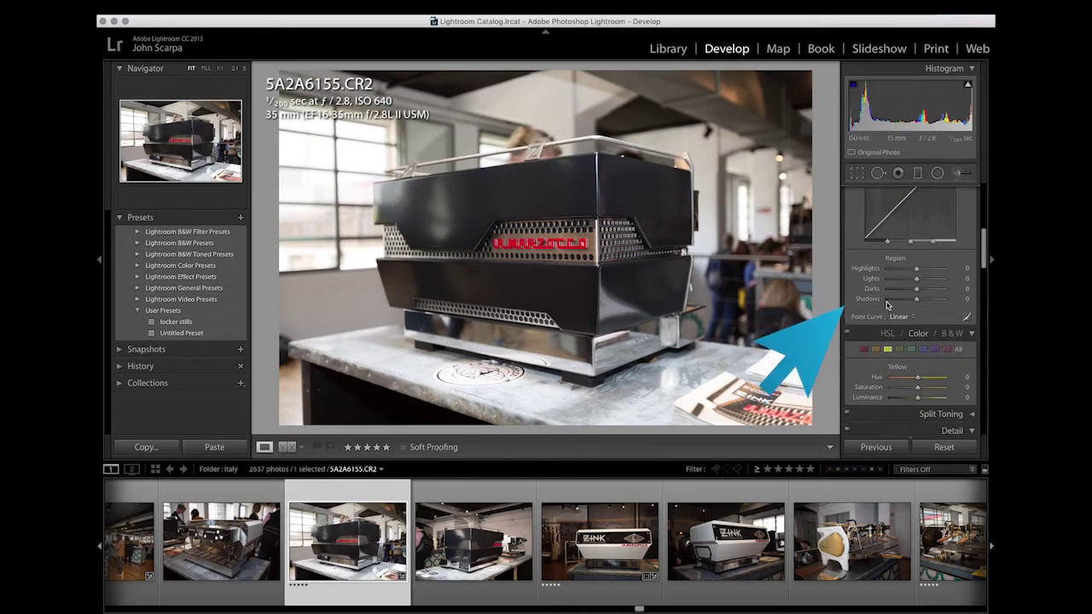
scroll(887, 304, up, 5)
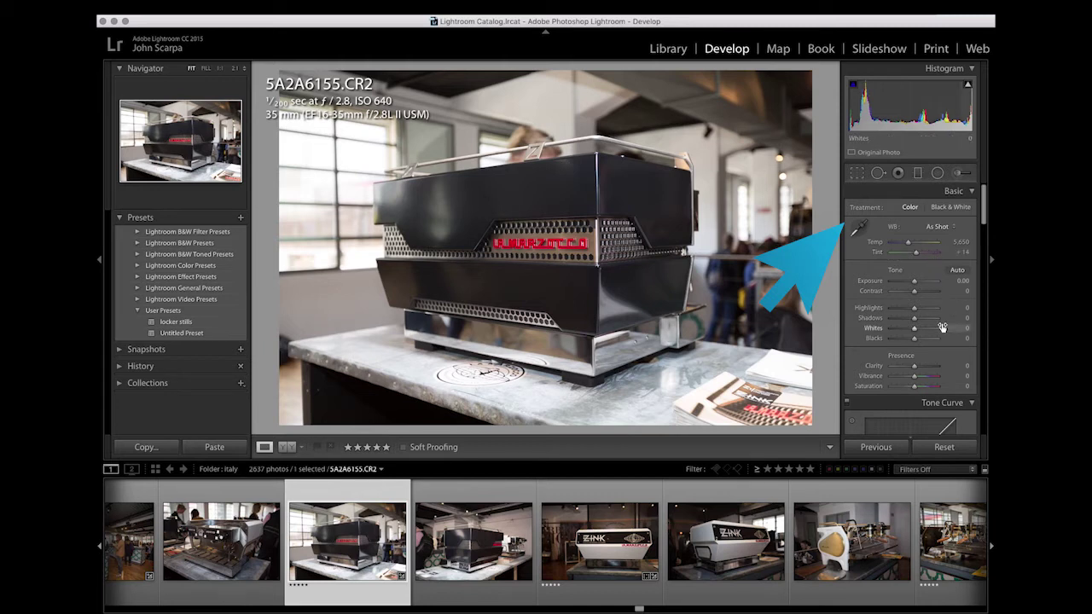
scroll(942, 328, down, 2)
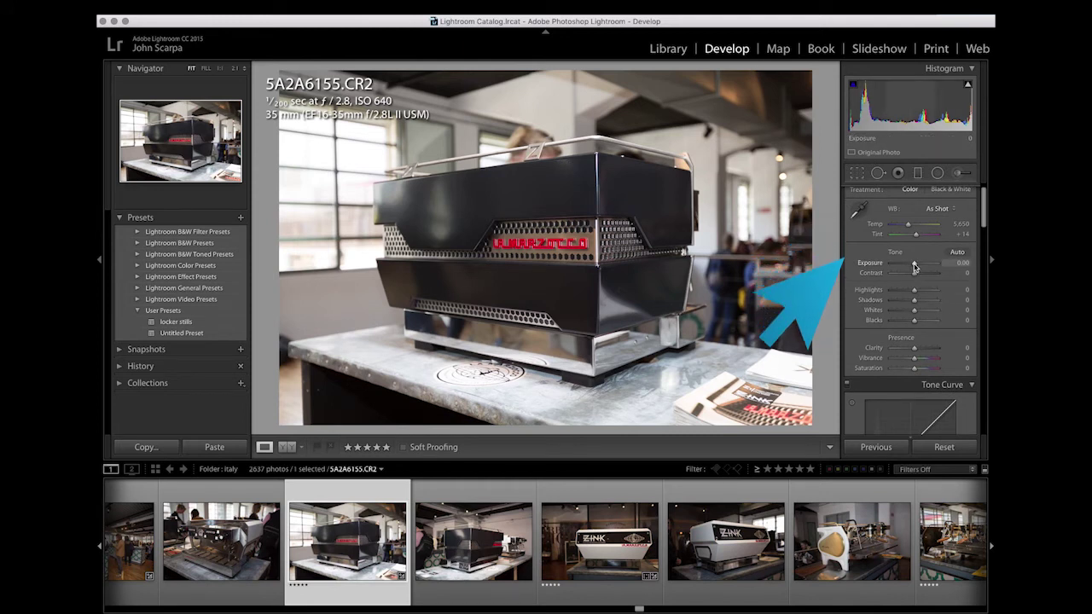
drag(913, 266, 910, 267)
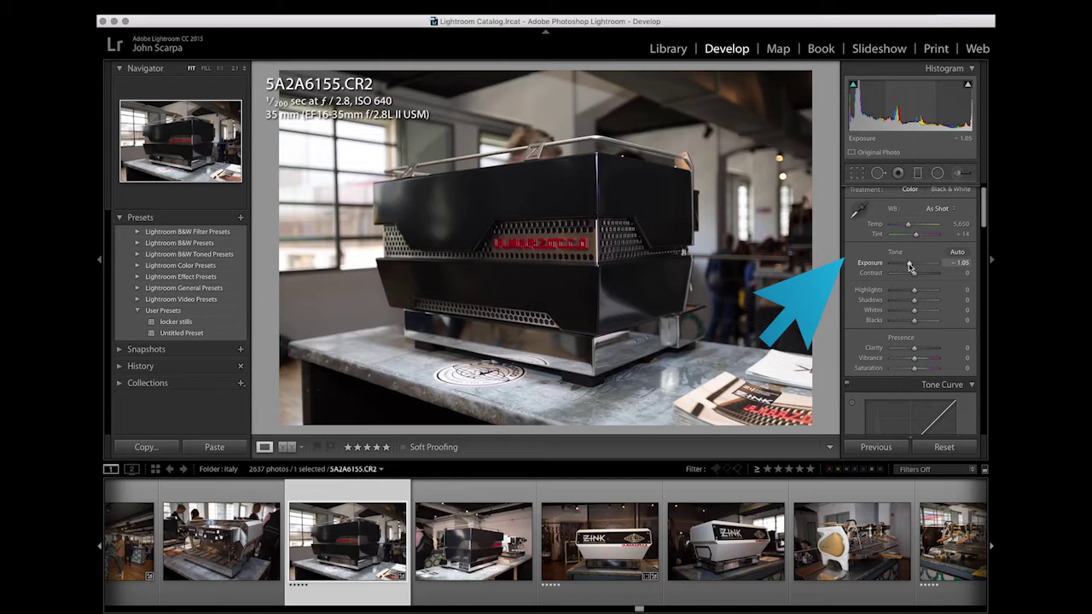
drag(909, 267, 894, 294)
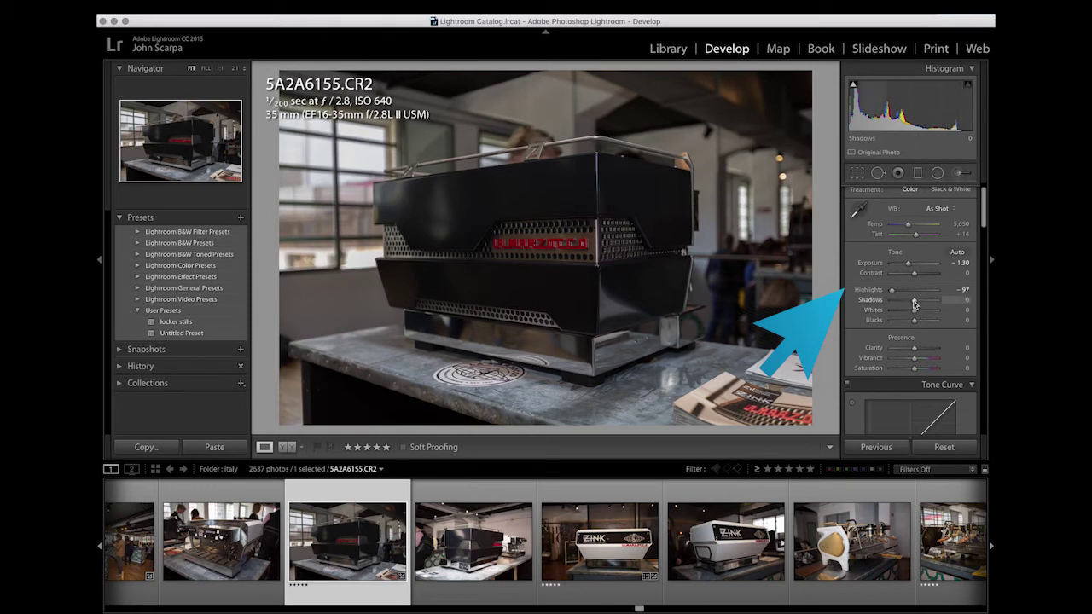
drag(914, 304, 936, 312)
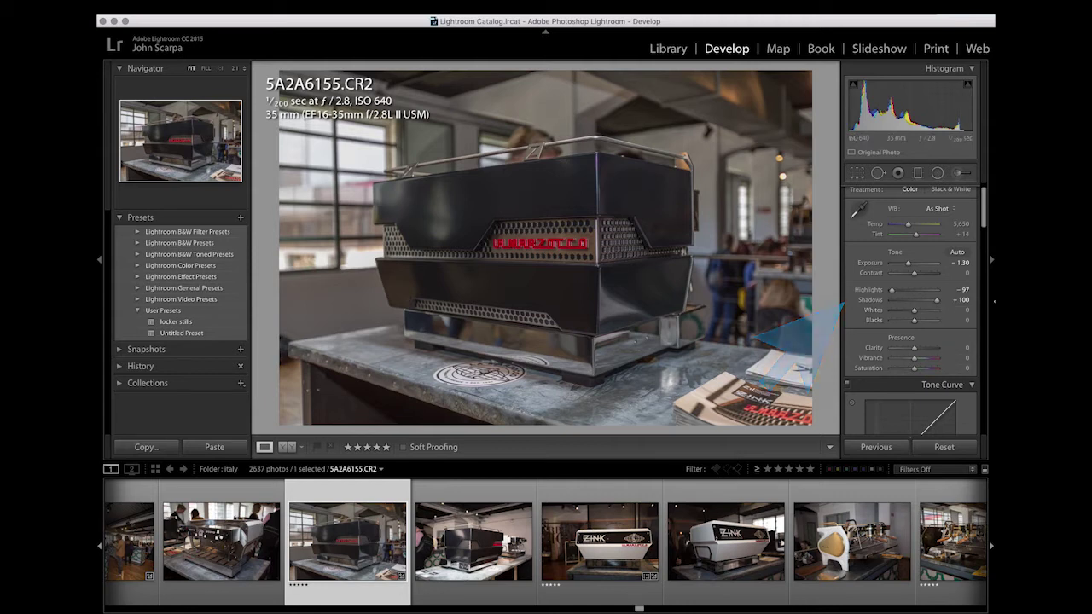
drag(986, 221, 954, 209)
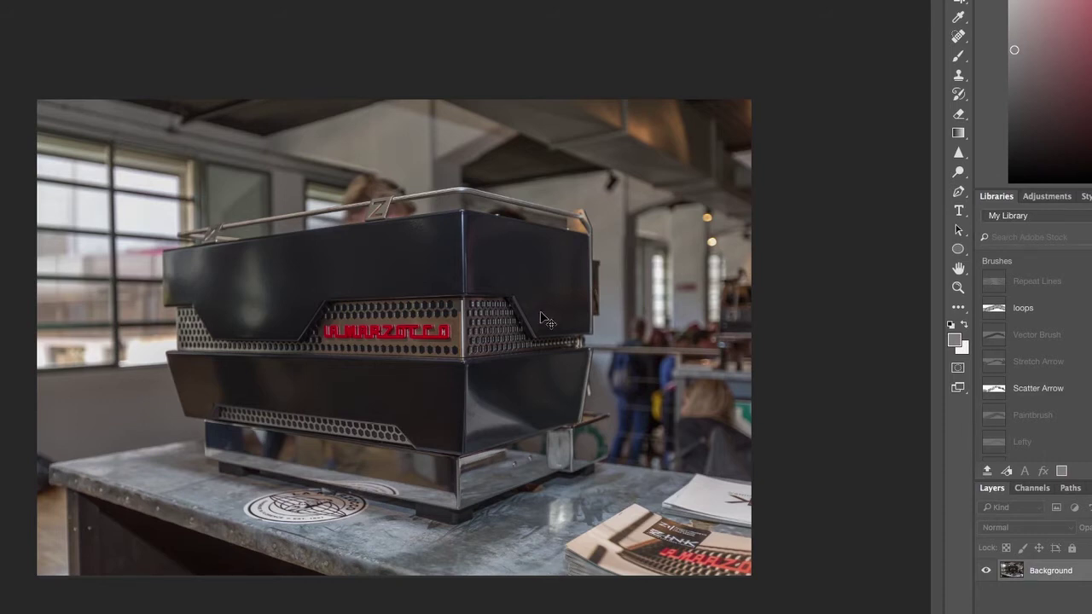
Zoom in on the espresso machine's red logo panel in Photoshop.
key(ctrl+plus)
key(ctrl+plus)
scroll(627, 452, up, 8)
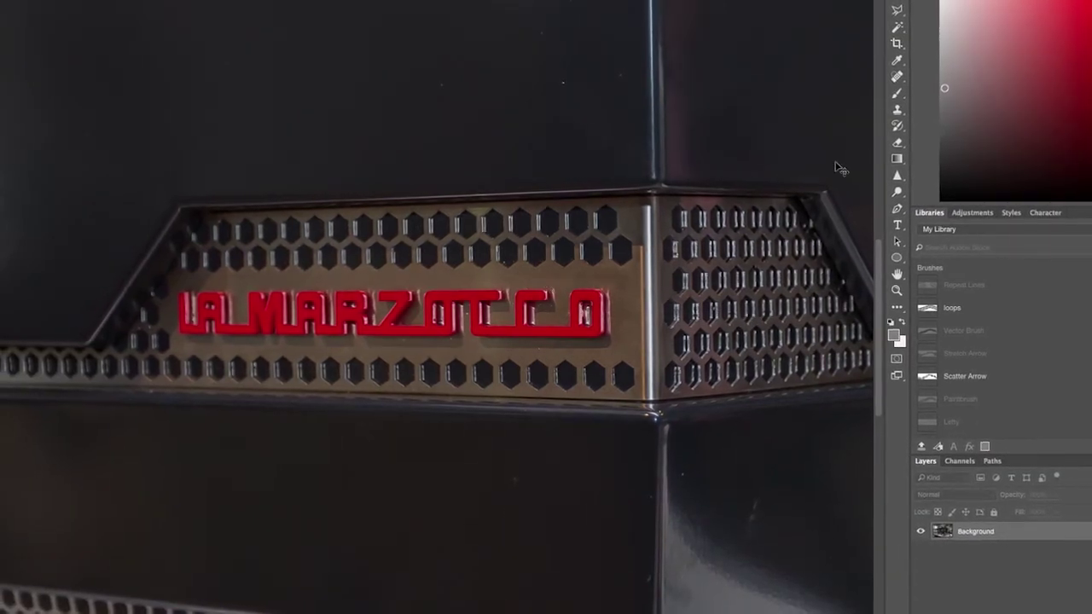
Spot-heal the dust spots on the upper and lower black panels and the lower-panel scratch.
click(893, 81)
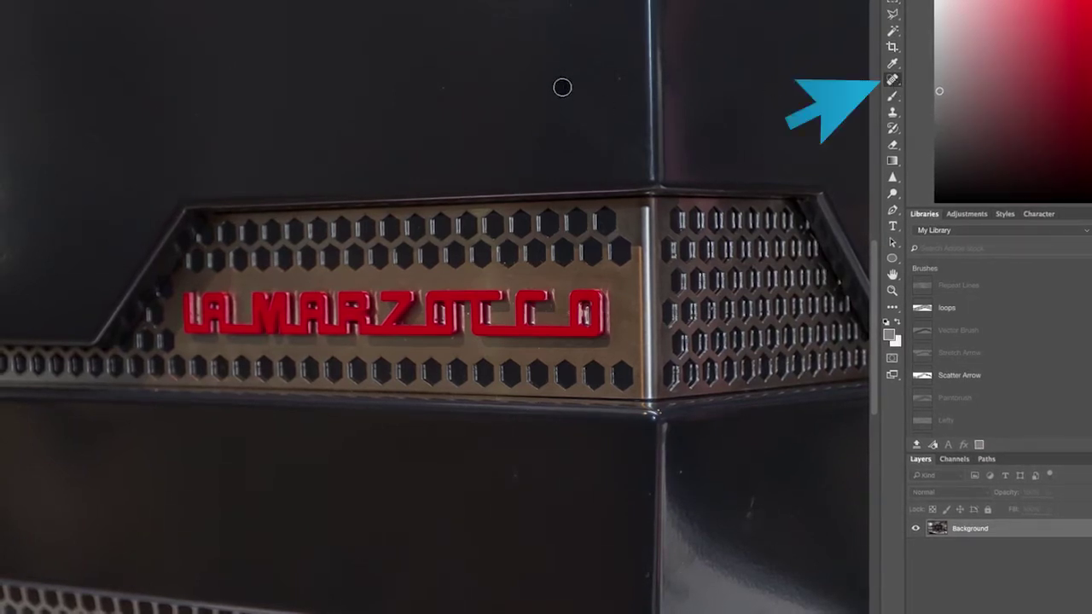
click(444, 89)
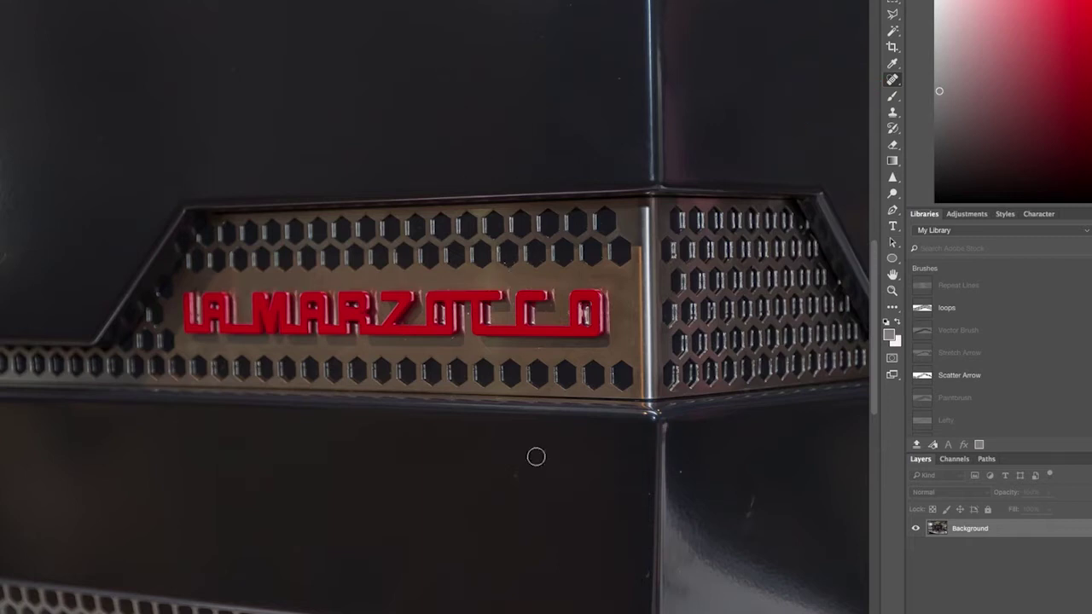
click(518, 478)
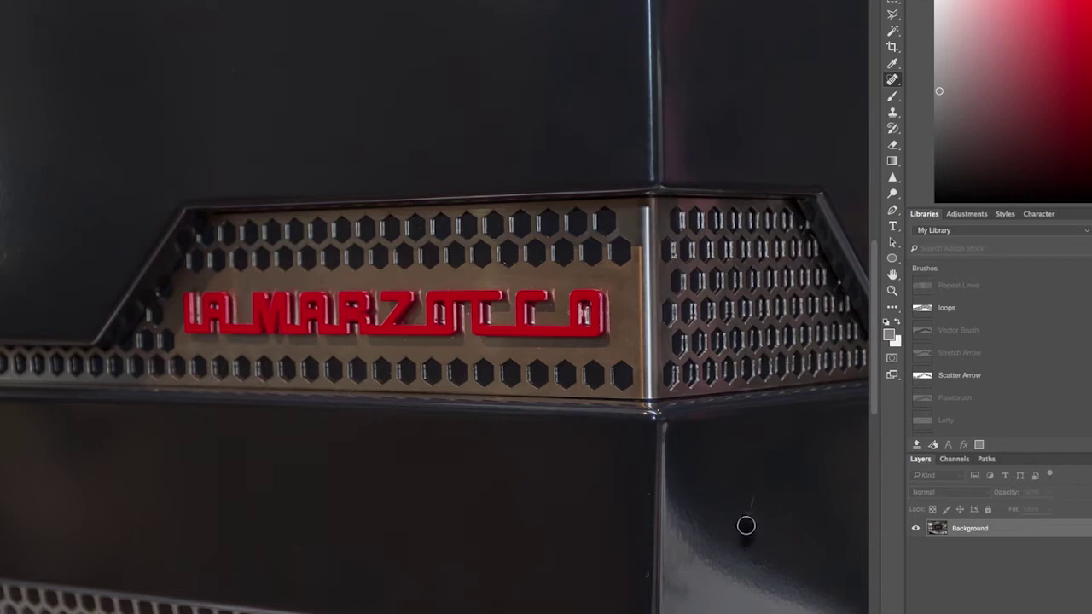
click(756, 497)
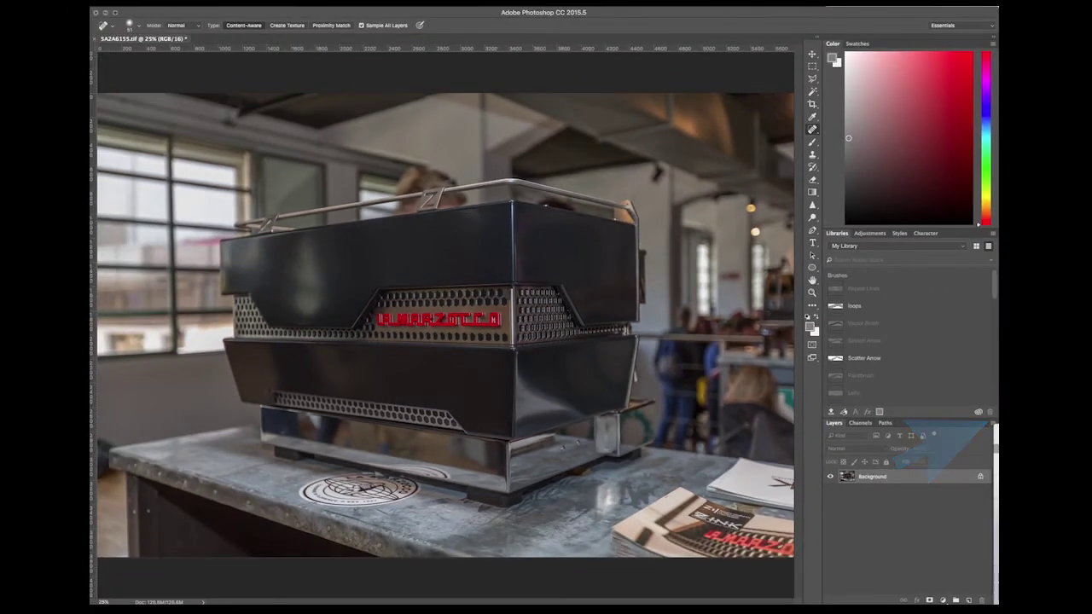
Duplicate the Background layer as Background copy and reach Image > Adjustments.
key(Return)
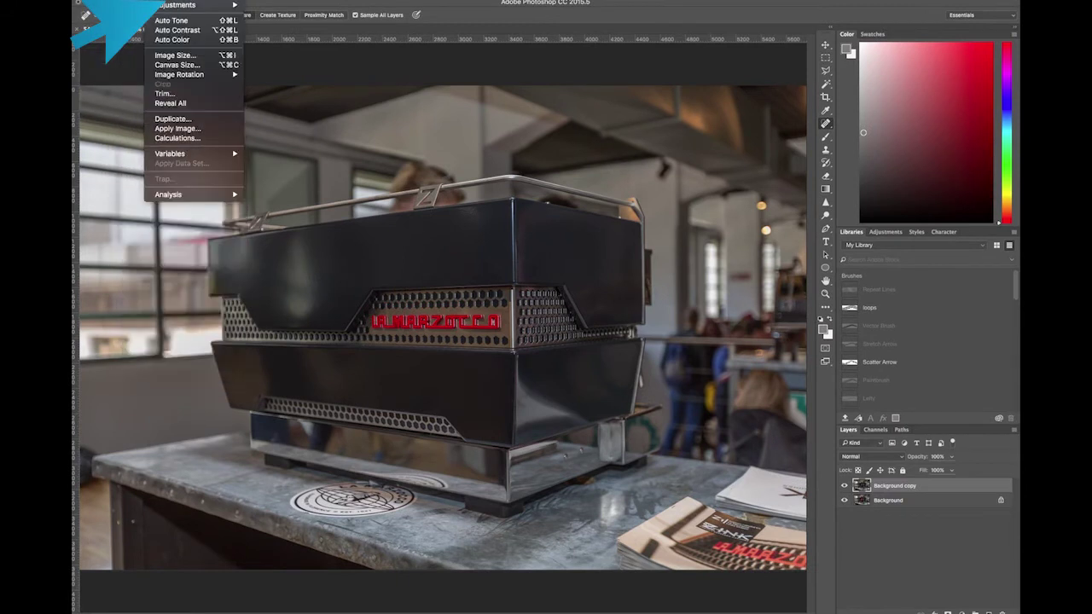
mouse_move(170, 5)
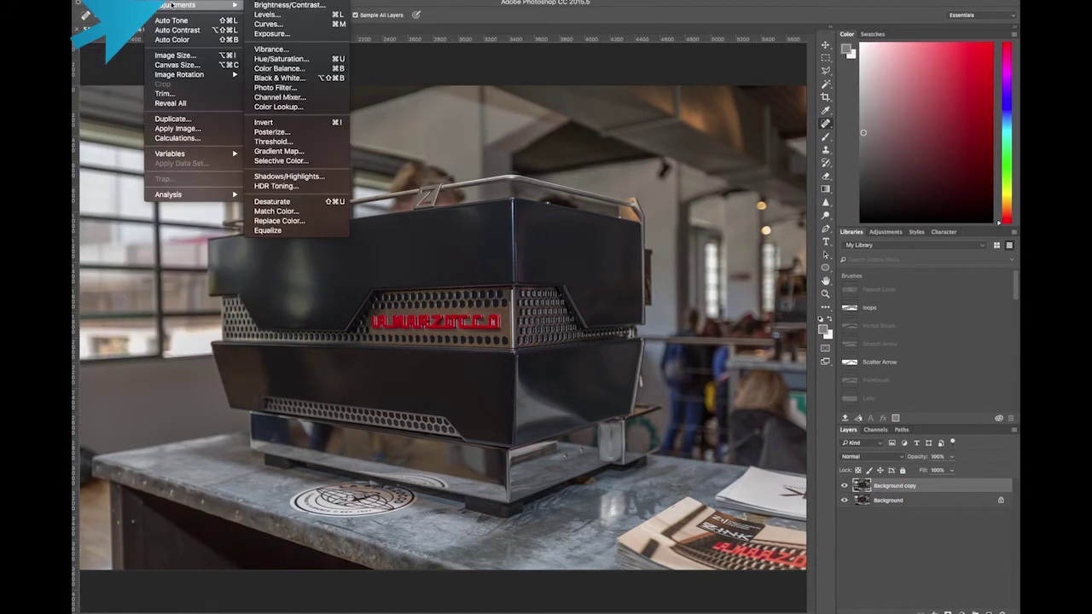
Apply Black & White to Background copy with Reds 97, Greens 3, Cyans 106, Magentas -40.
click(299, 79)
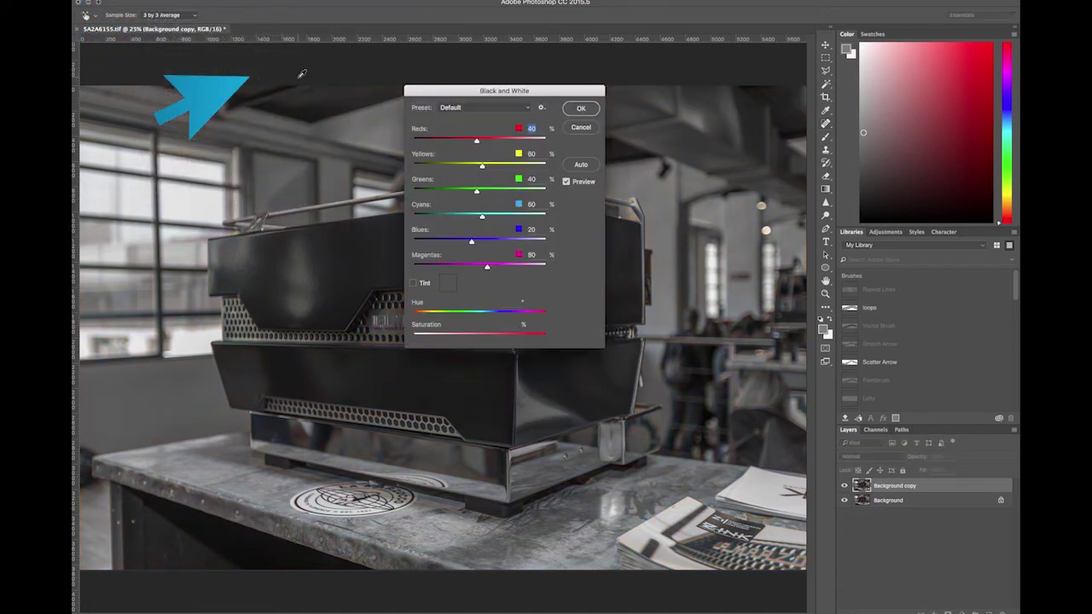
drag(451, 88, 632, 122)
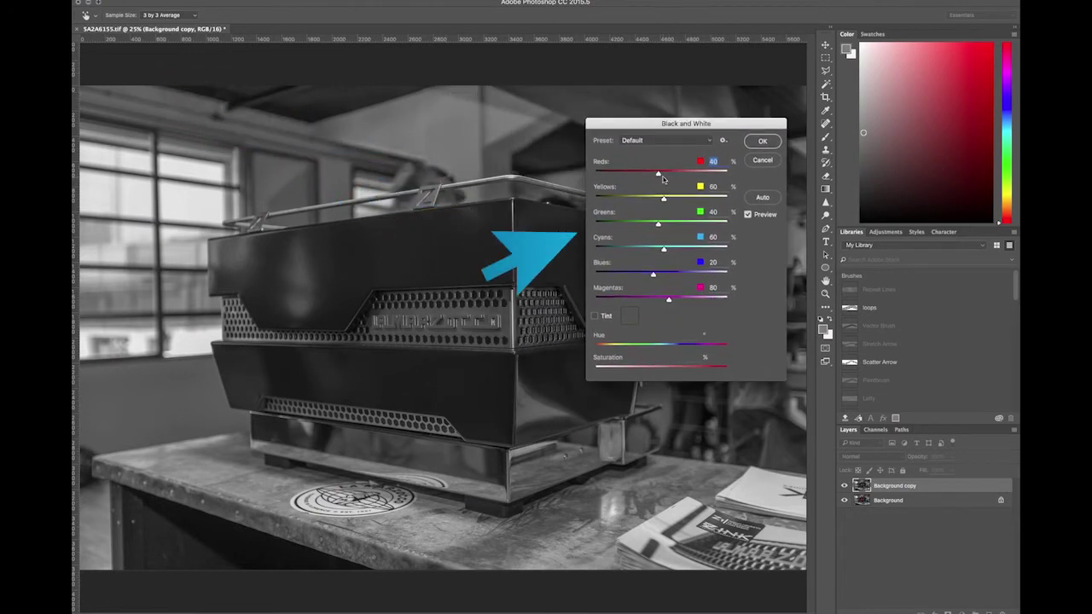
mouse_move(658, 175)
mouse_down()
mouse_move(674, 175)
mouse_move(660, 175)
mouse_move(677, 199)
mouse_move(655, 199)
mouse_move(669, 200)
mouse_move(658, 200)
mouse_move(670, 176)
mouse_up()
drag(657, 225, 637, 300)
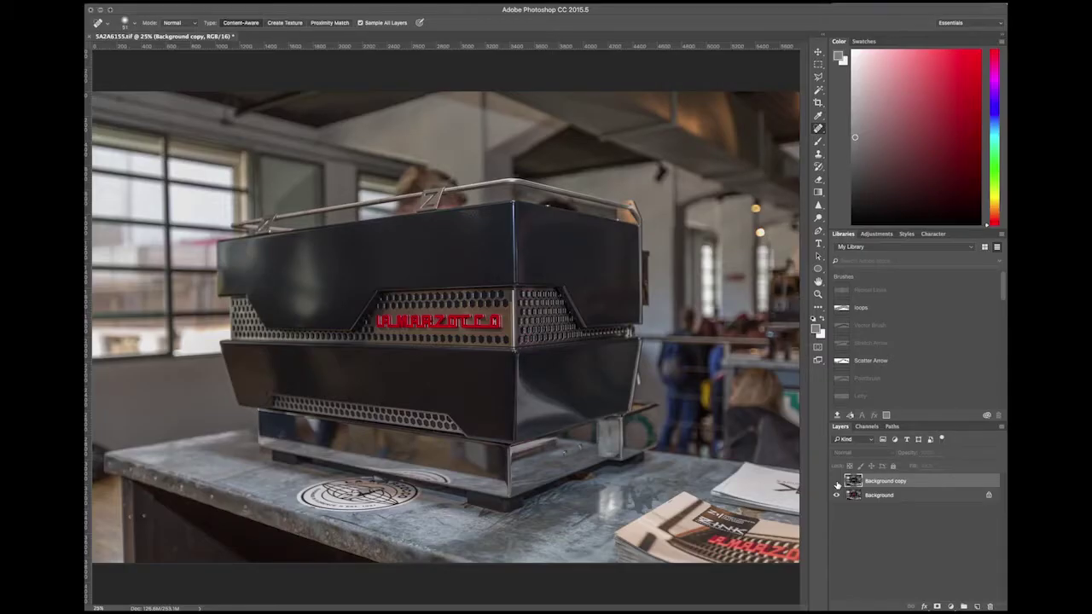
click(837, 482)
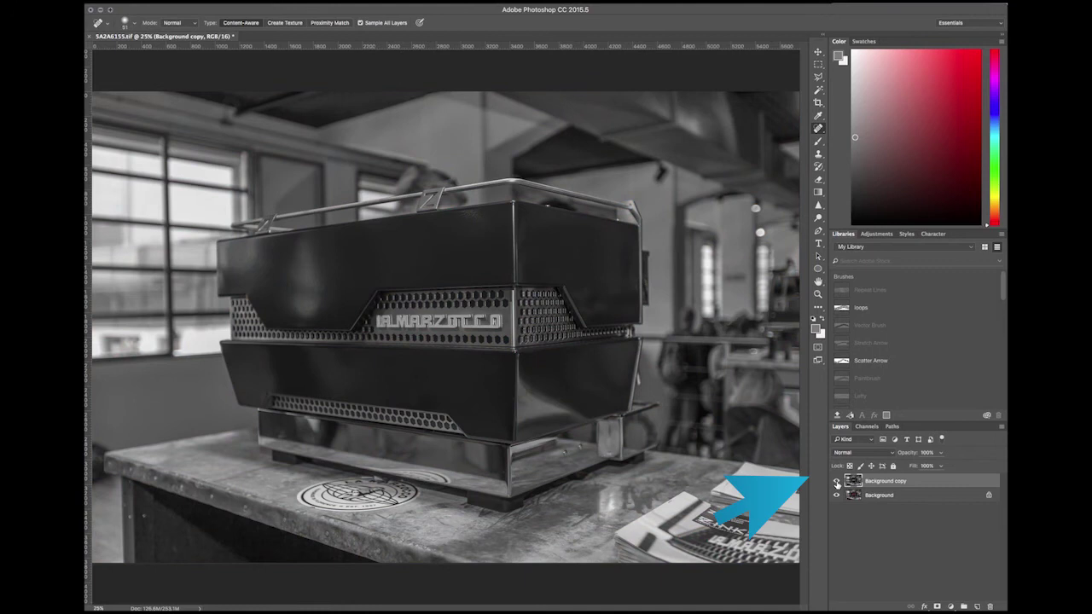
click(835, 483)
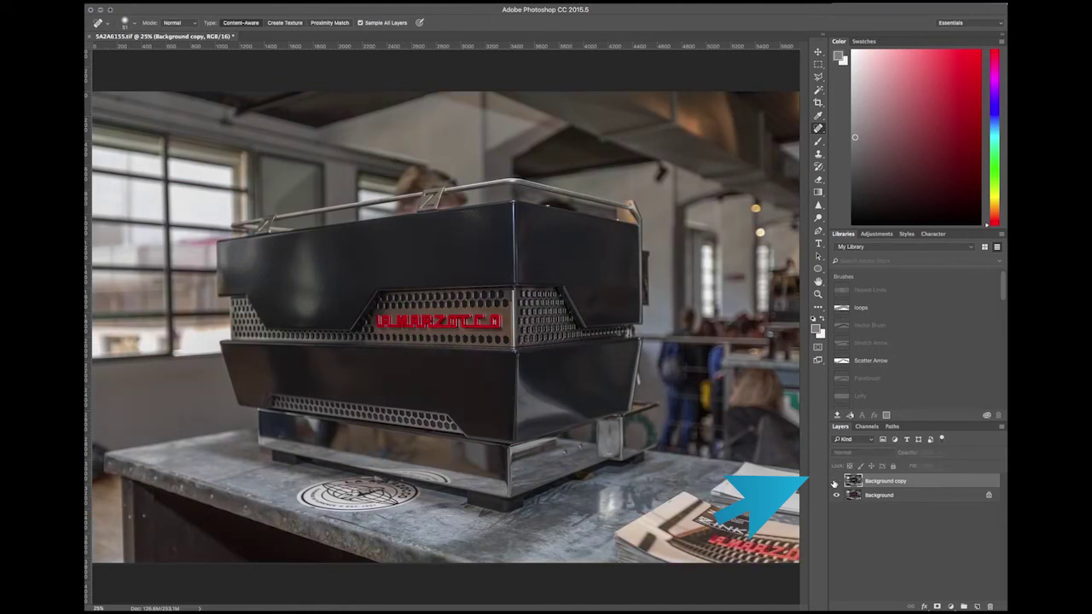
click(836, 483)
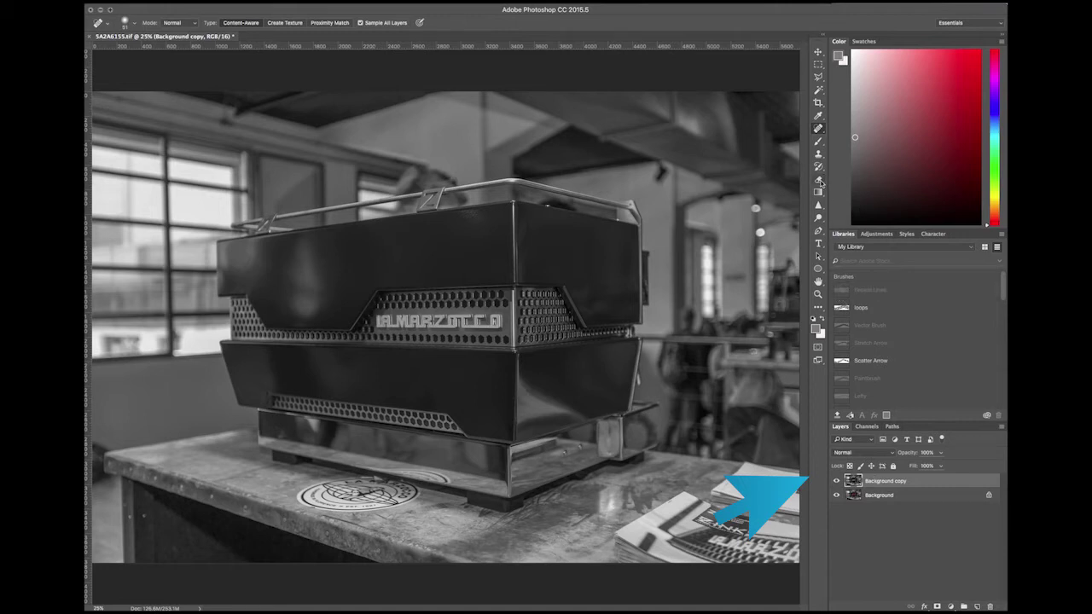
click(819, 181)
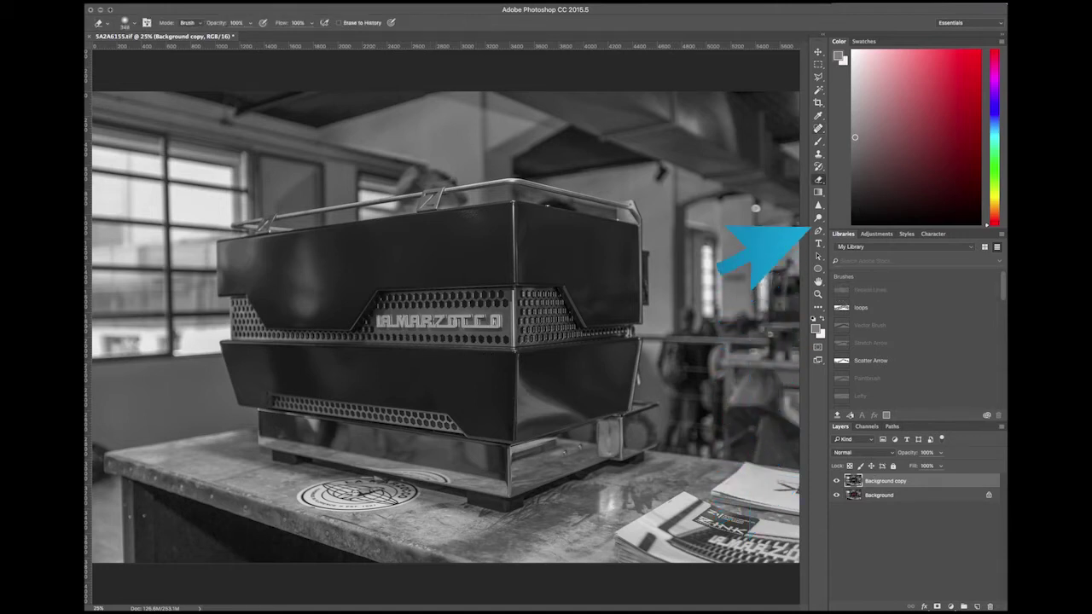
drag(377, 322, 505, 322)
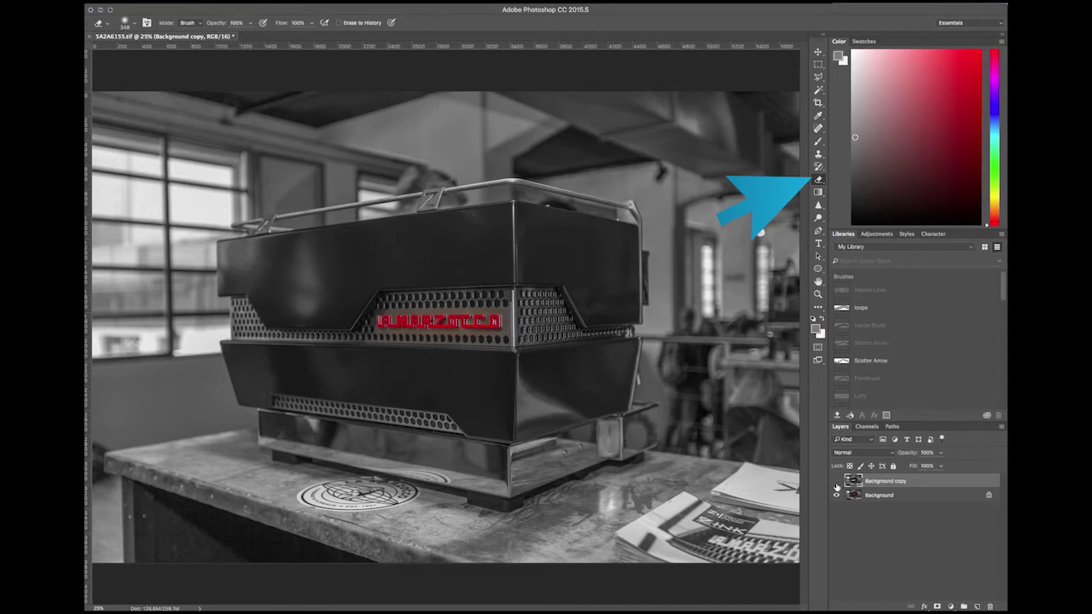
click(836, 483)
click(836, 482)
click(836, 483)
click(836, 483)
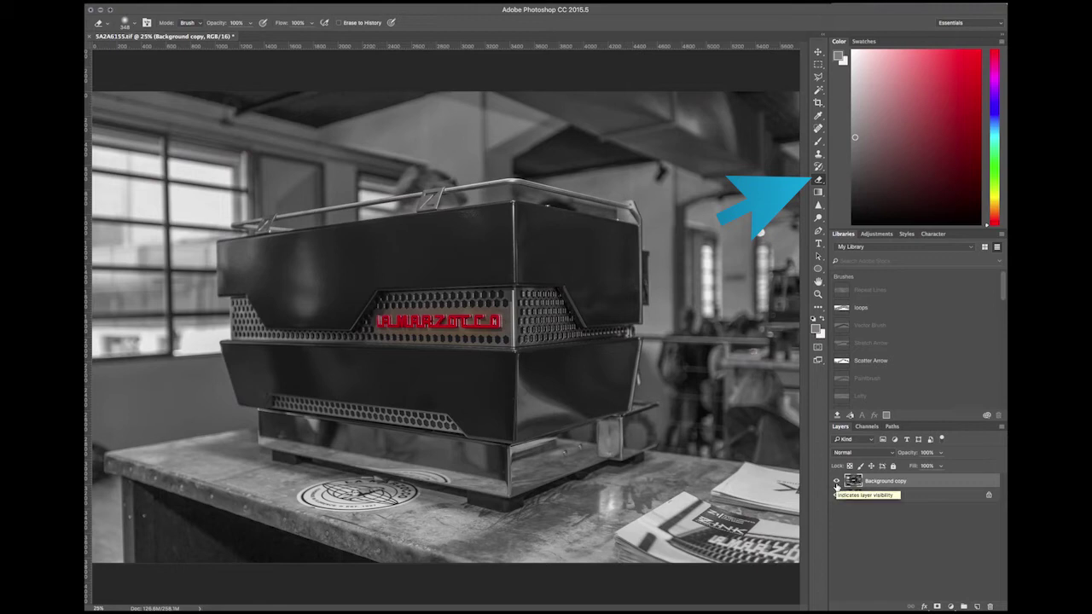
key(ctrl+z)
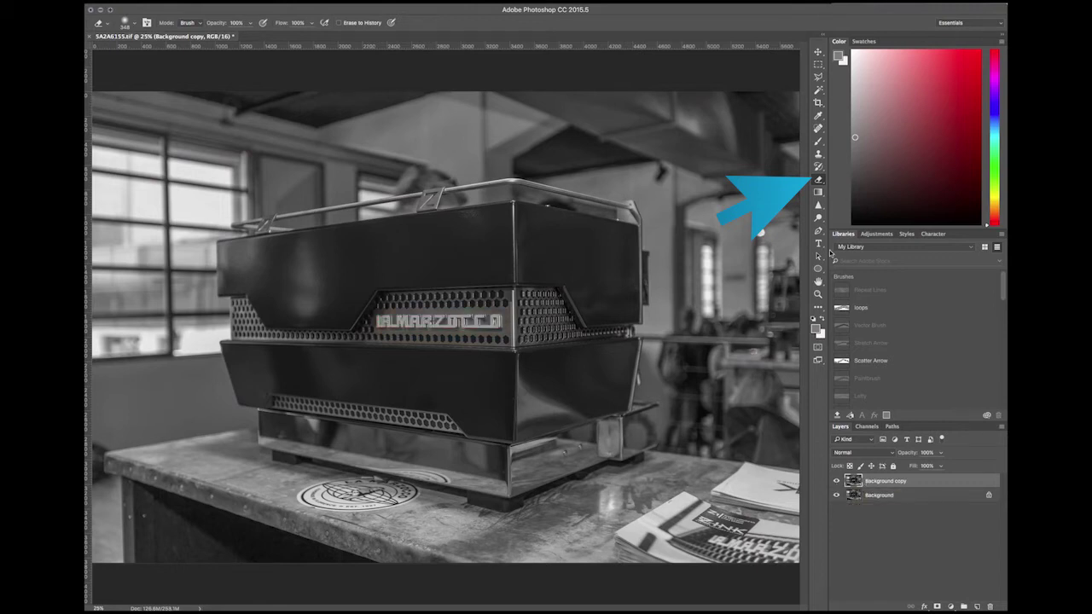
Magic Wand-select the LA MARZOCCO letters so they show red, zooming in on the logo.
click(818, 89)
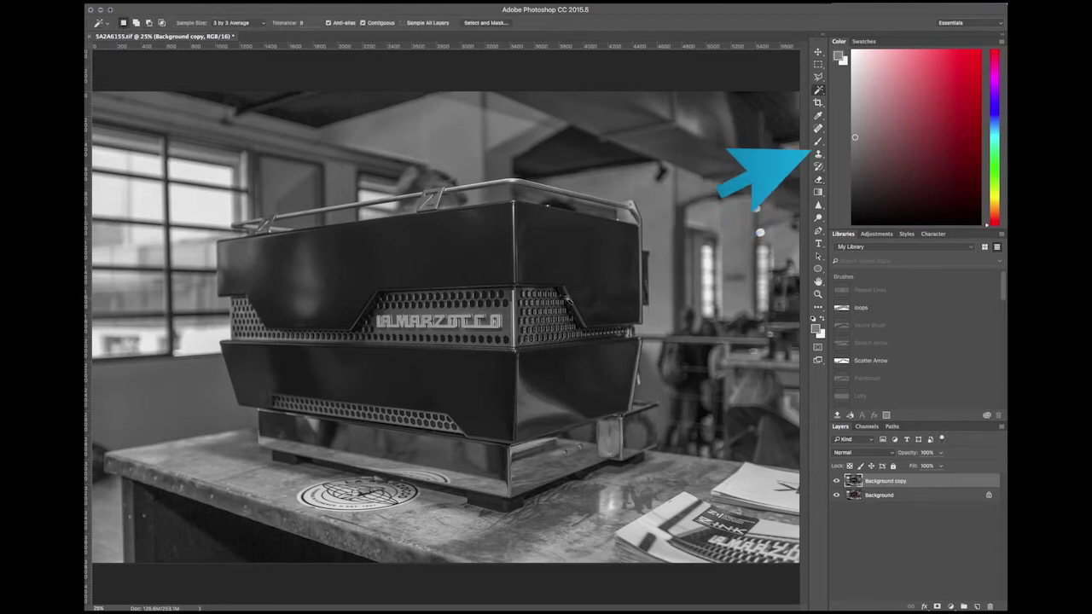
key(ctrl+plus)
key(ctrl+plus)
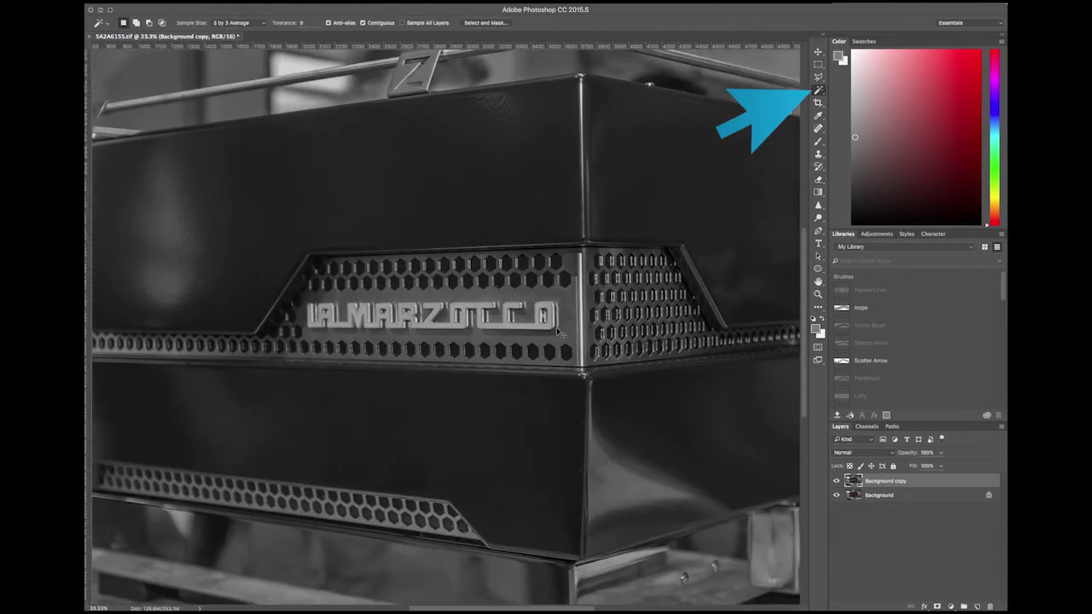
shift+click(478, 316)
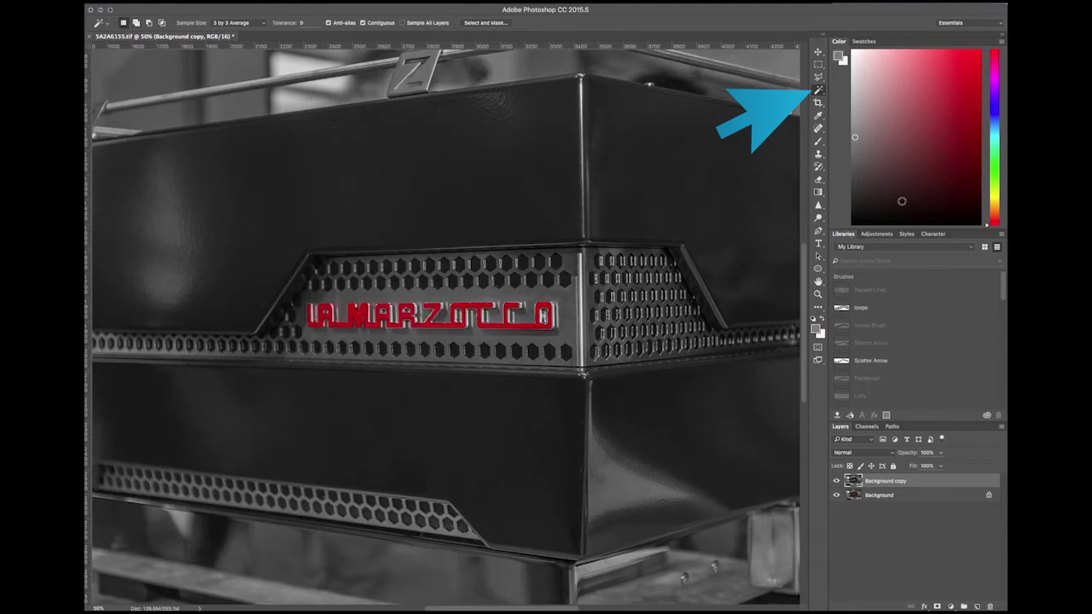
key(ctrl+minus)
key(ctrl+minus)
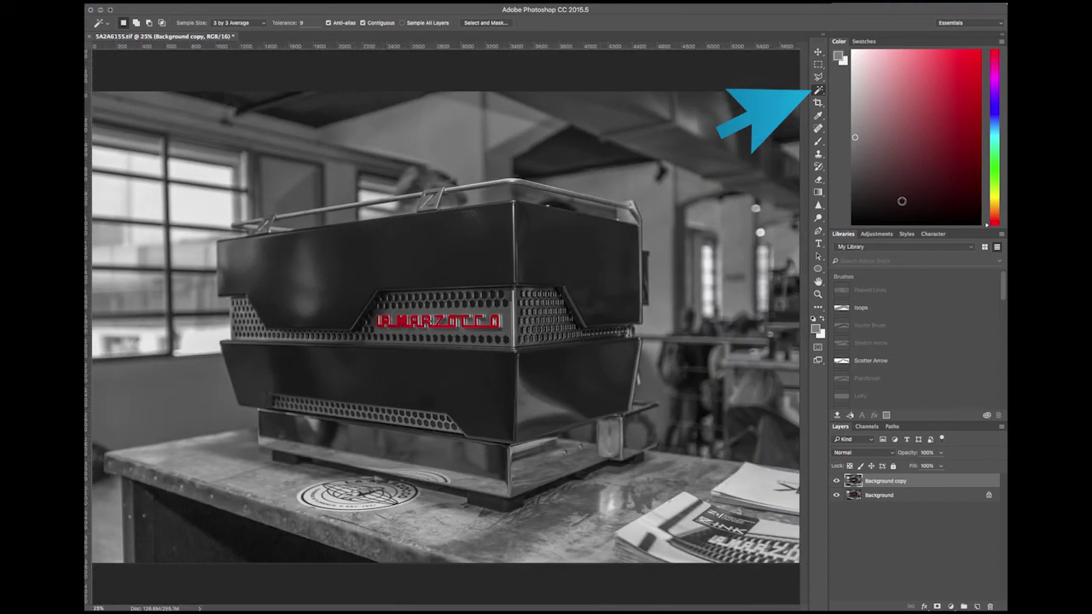
key(ctrl+plus)
key(ctrl+plus)
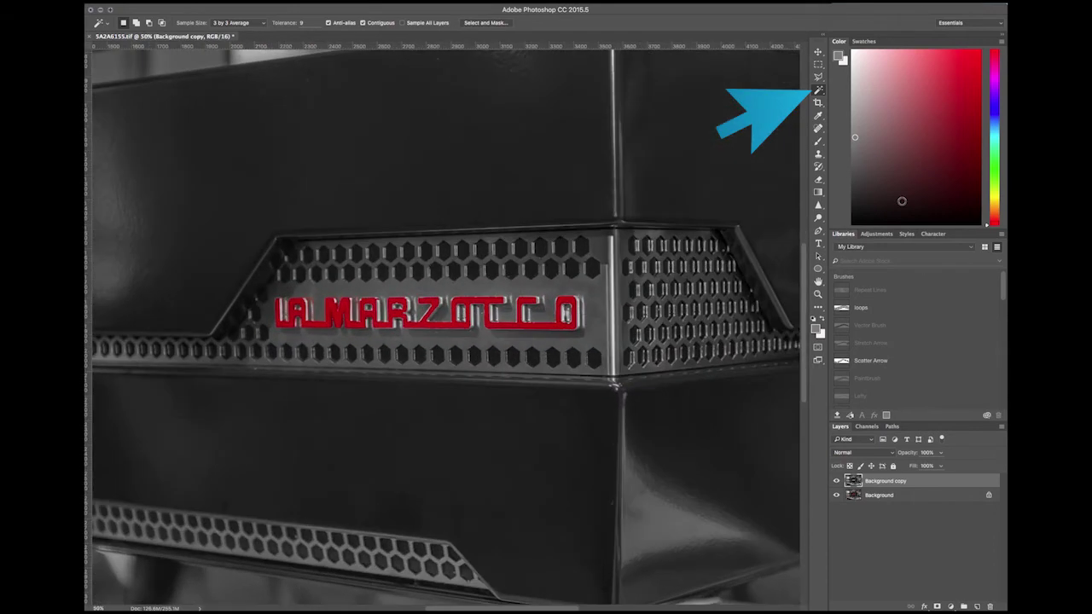
key(ctrl+plus)
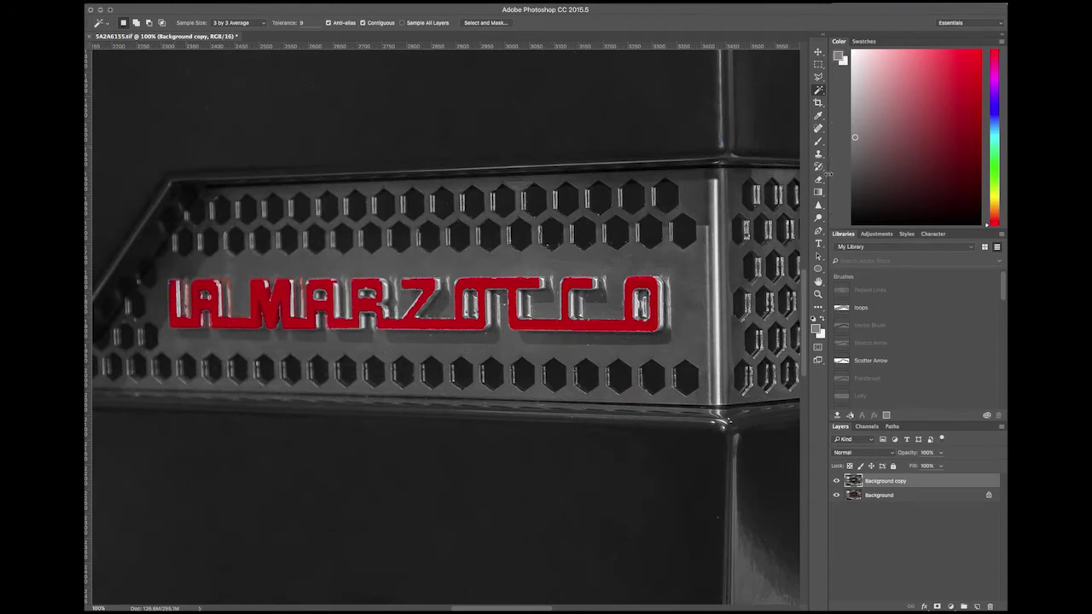
Set the Eraser to 17 px and erase along the R's edge to reveal its red.
click(819, 180)
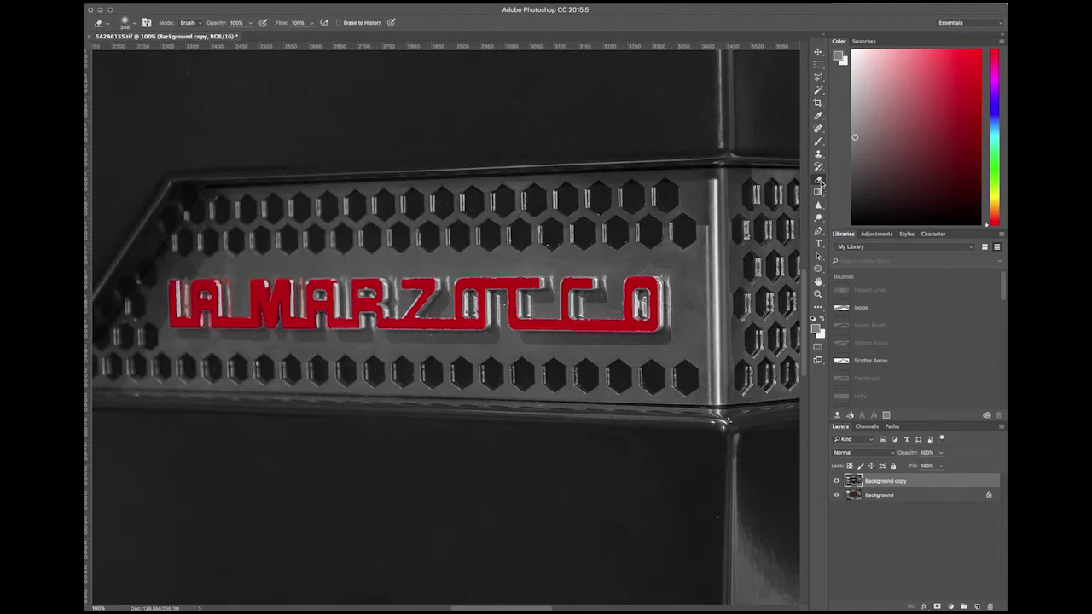
click(132, 25)
drag(150, 54, 143, 54)
key(Return)
mouse_move(333, 285)
mouse_down()
mouse_move(337, 324)
mouse_move(386, 315)
mouse_up()
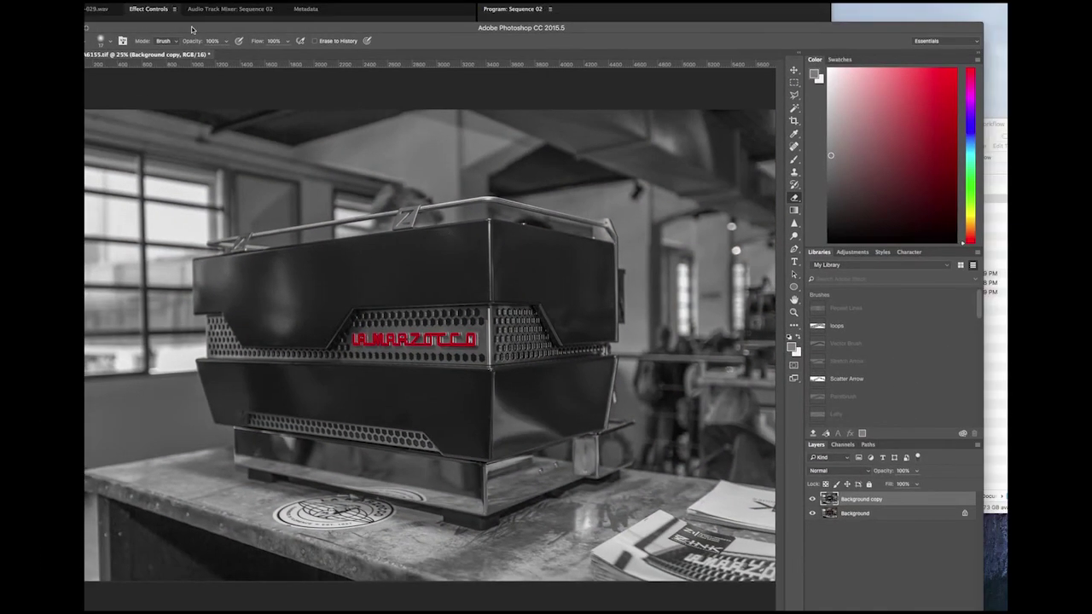
Maximize Photoshop and save the image as a JPEG copy instead of TIFF, Quality 12 Maximum.
double_click(141, 26)
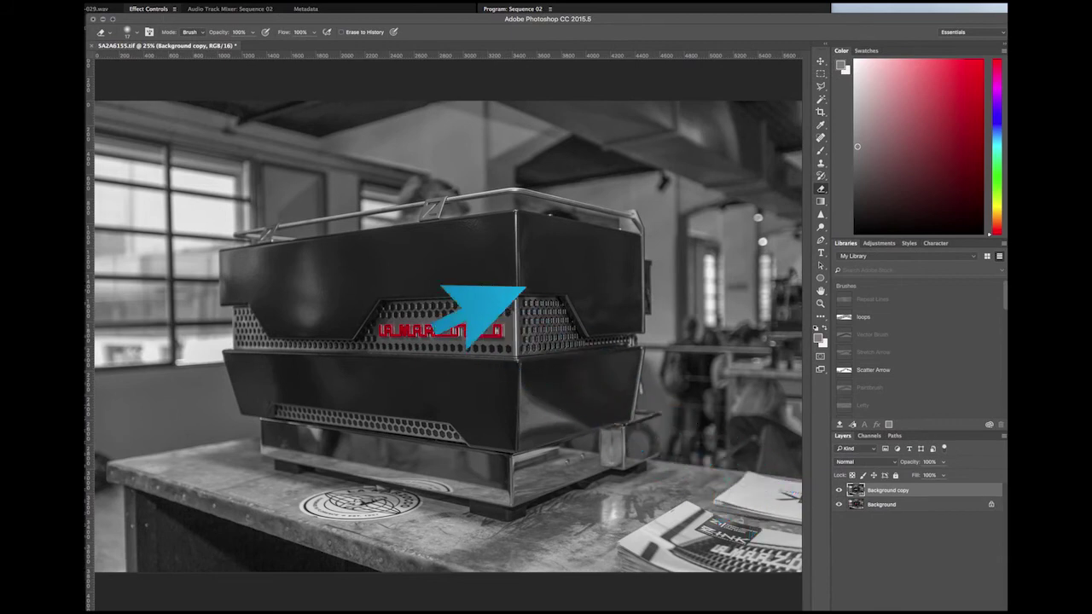
click(128, 2)
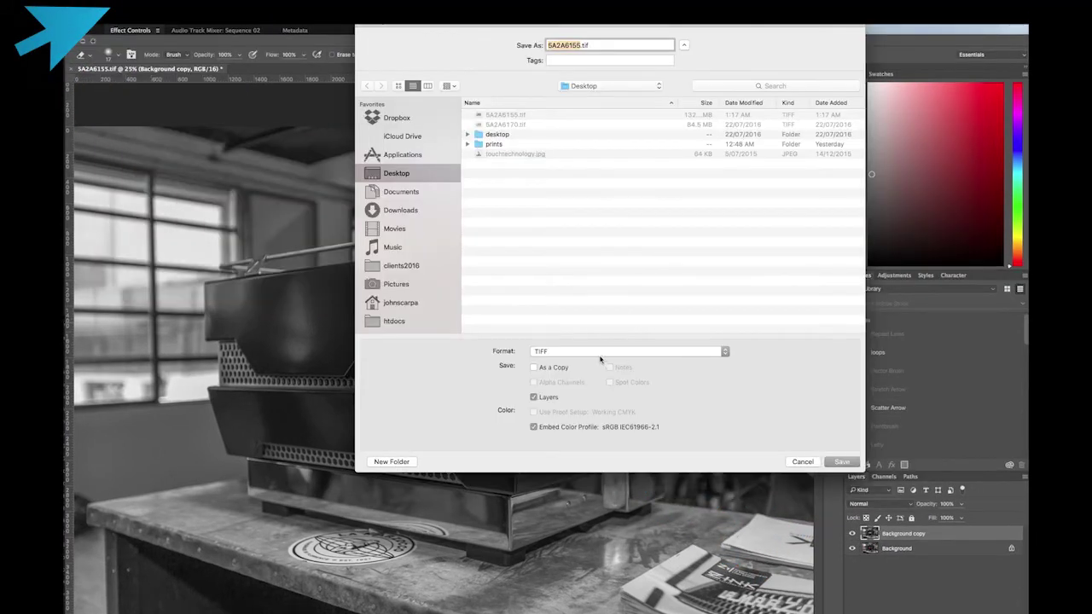
click(599, 353)
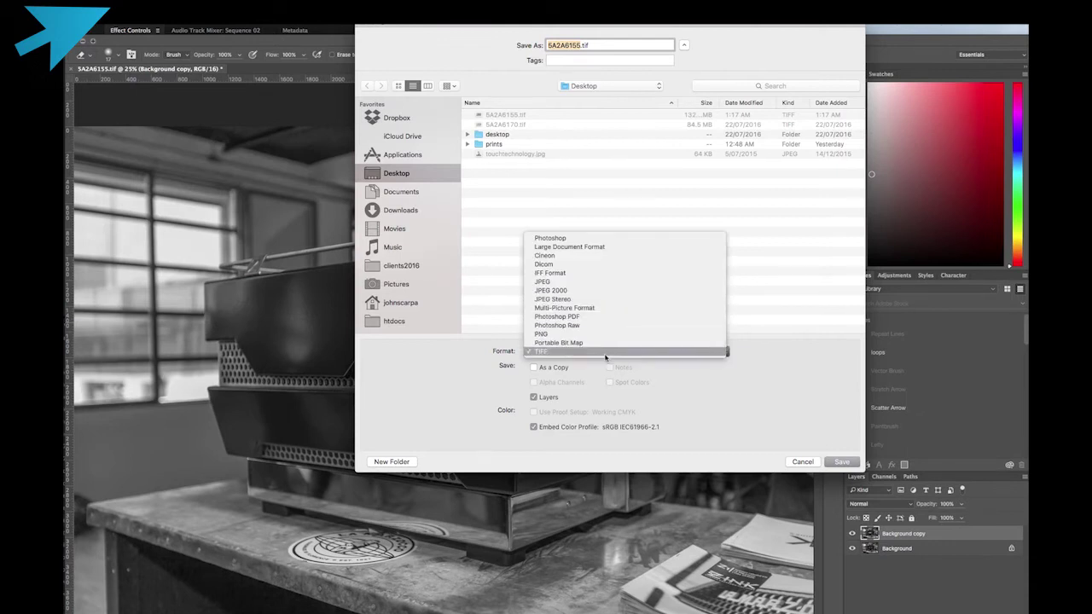
click(546, 282)
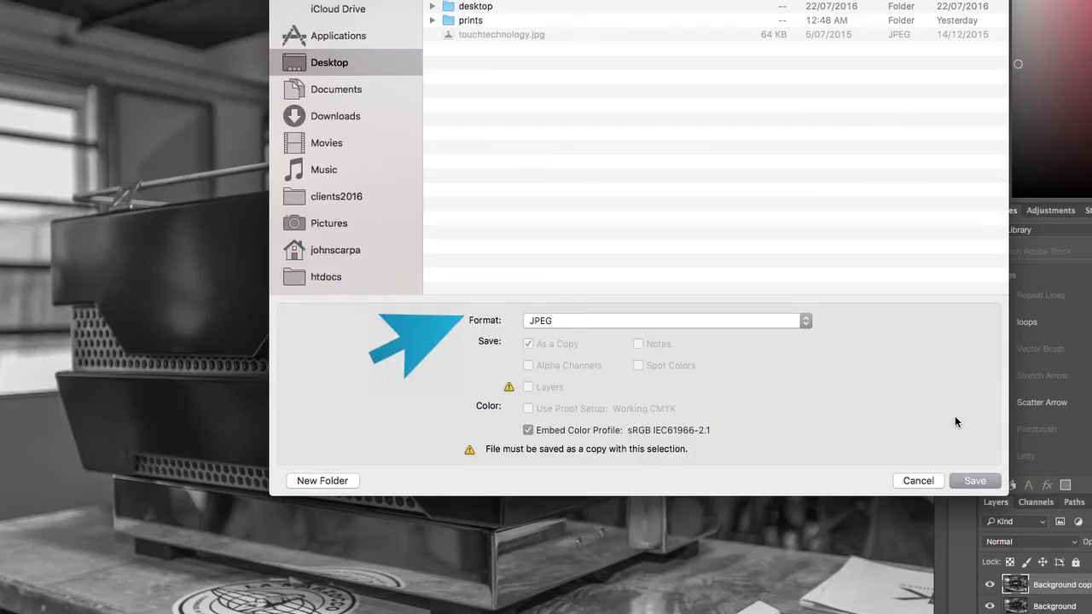
click(979, 481)
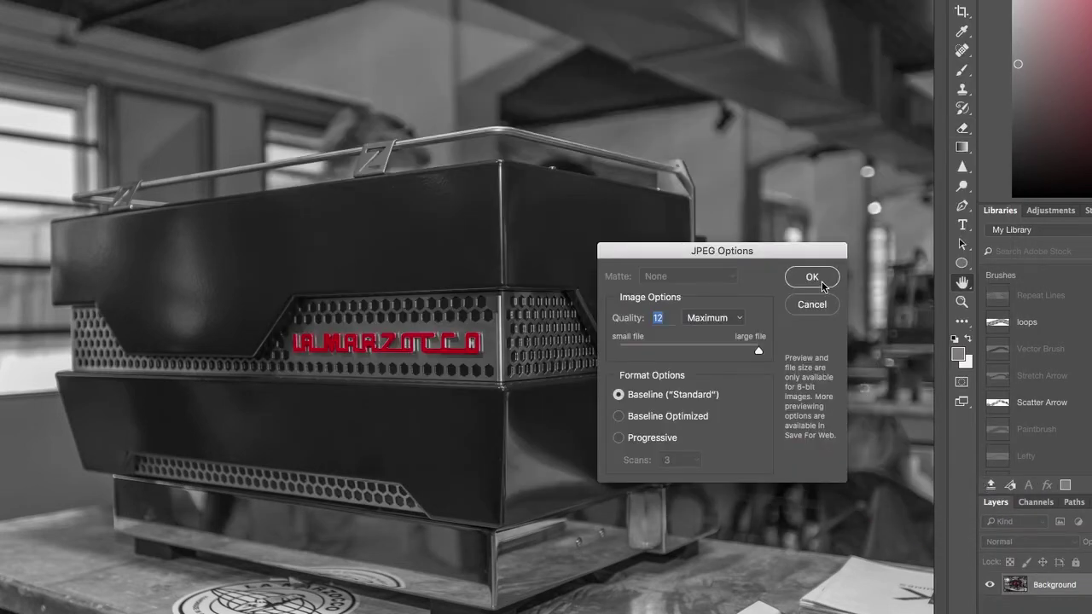
click(821, 284)
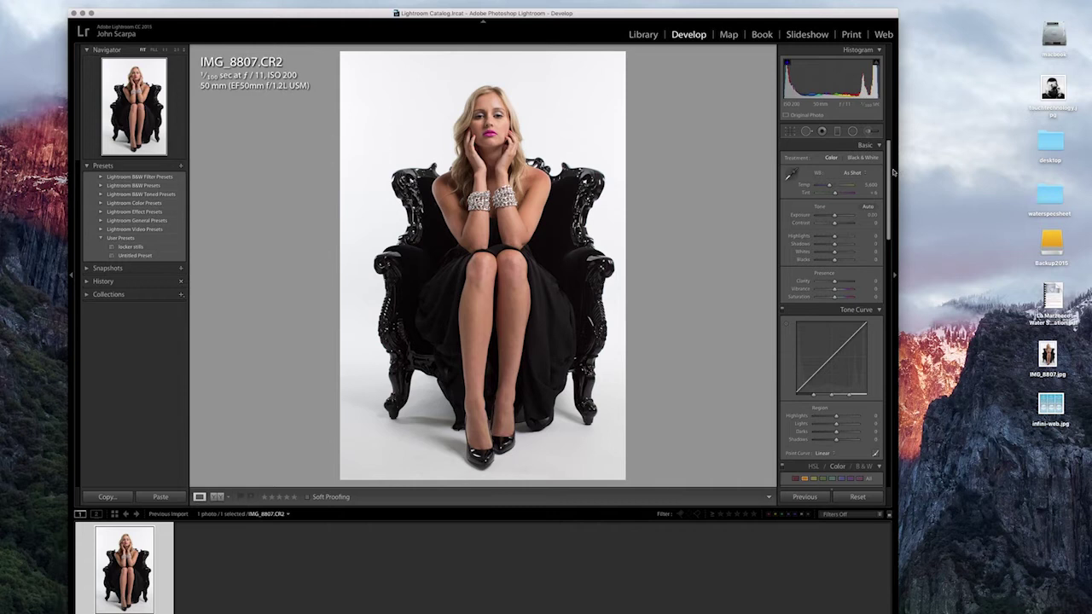
Enable Profile Corrections (Canon EF 50mm) and Remove Chromatic Aberration for the portrait.
drag(889, 175, 894, 343)
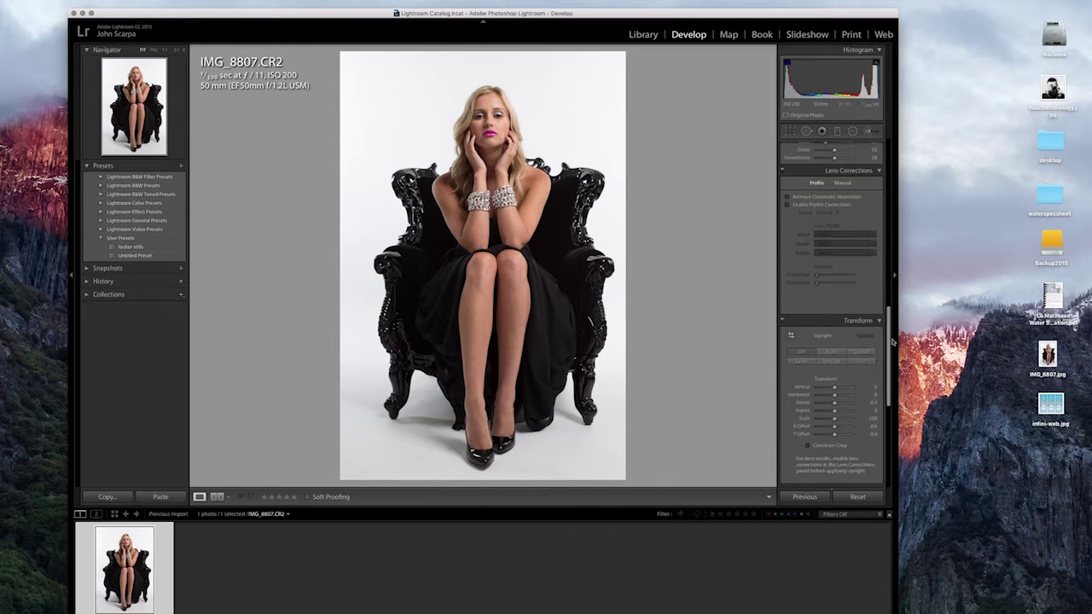
click(787, 205)
click(788, 197)
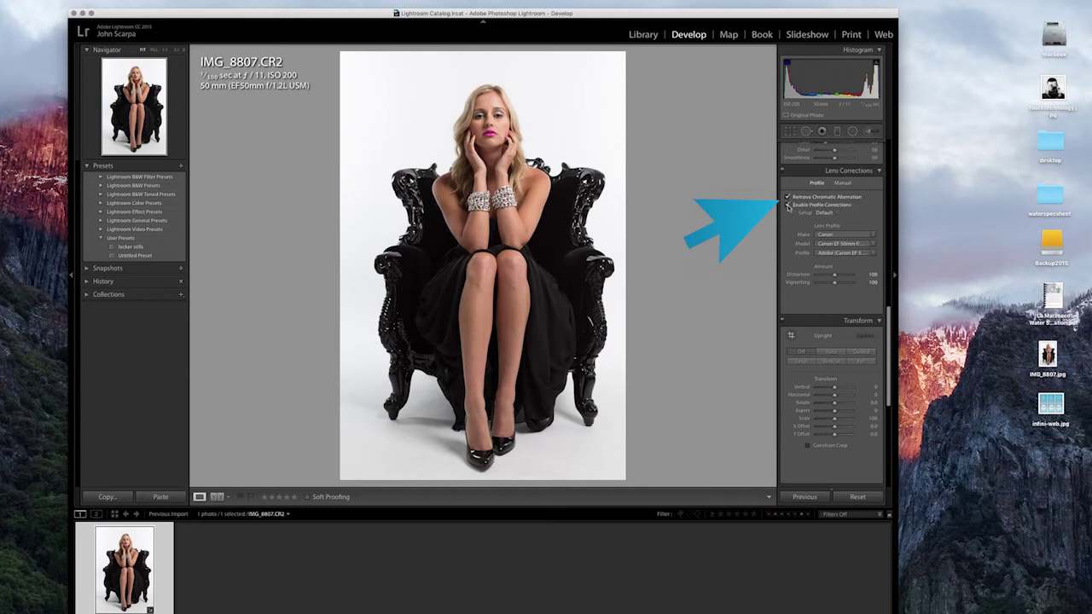
Toggle lens corrections off and on to compare vignetting and corners, leaving them on.
click(788, 205)
click(789, 207)
click(789, 206)
click(788, 206)
click(788, 206)
click(788, 206)
scroll(832, 286, up, 3)
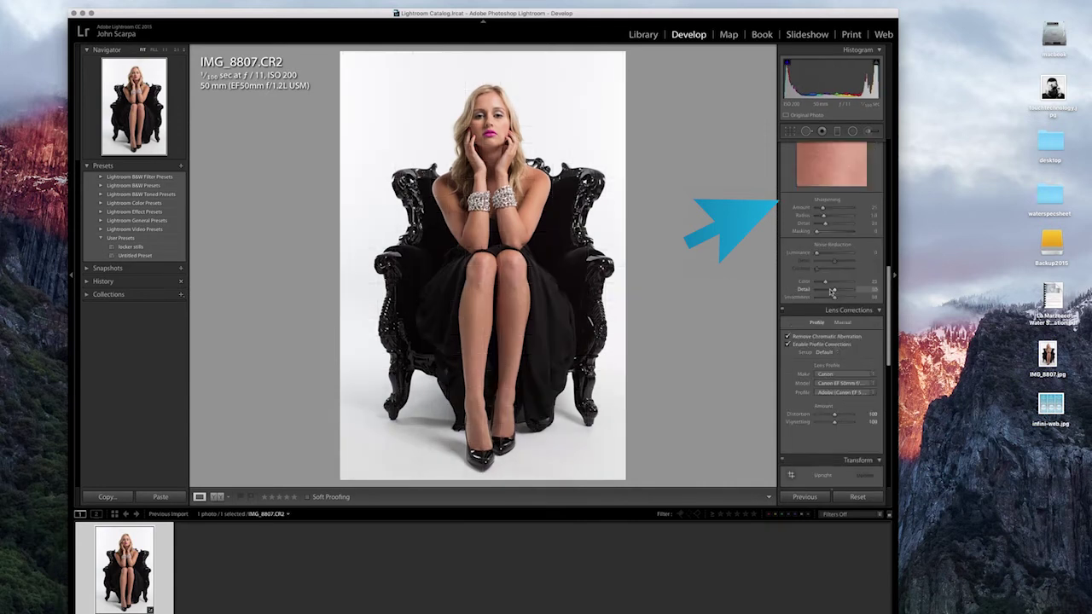
Set a custom white balance by sampling the white backdrop with the WB eyedropper.
scroll(832, 289, up, 5)
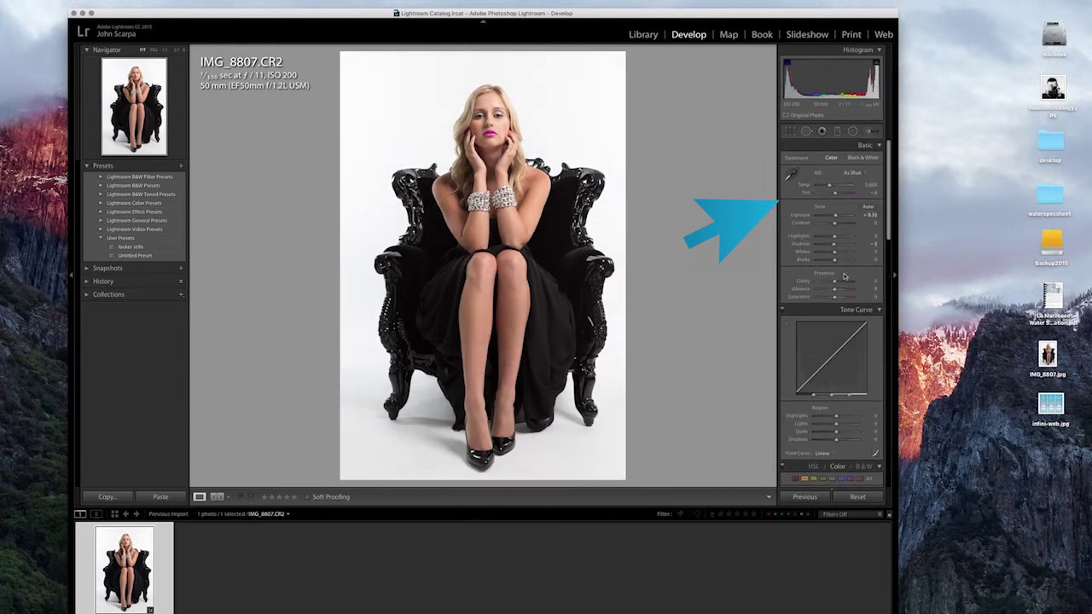
click(791, 175)
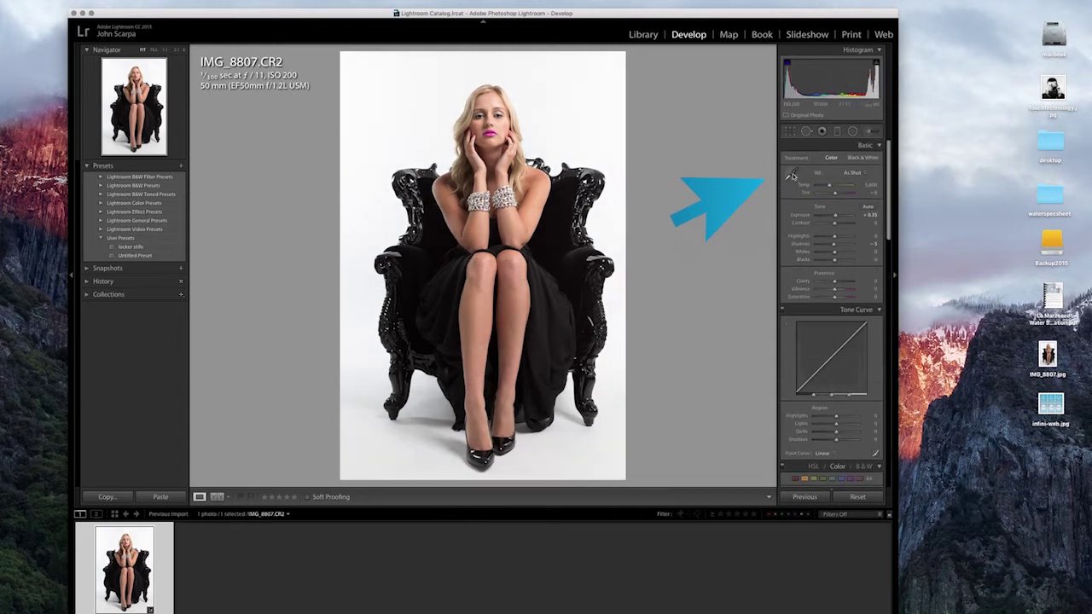
click(568, 128)
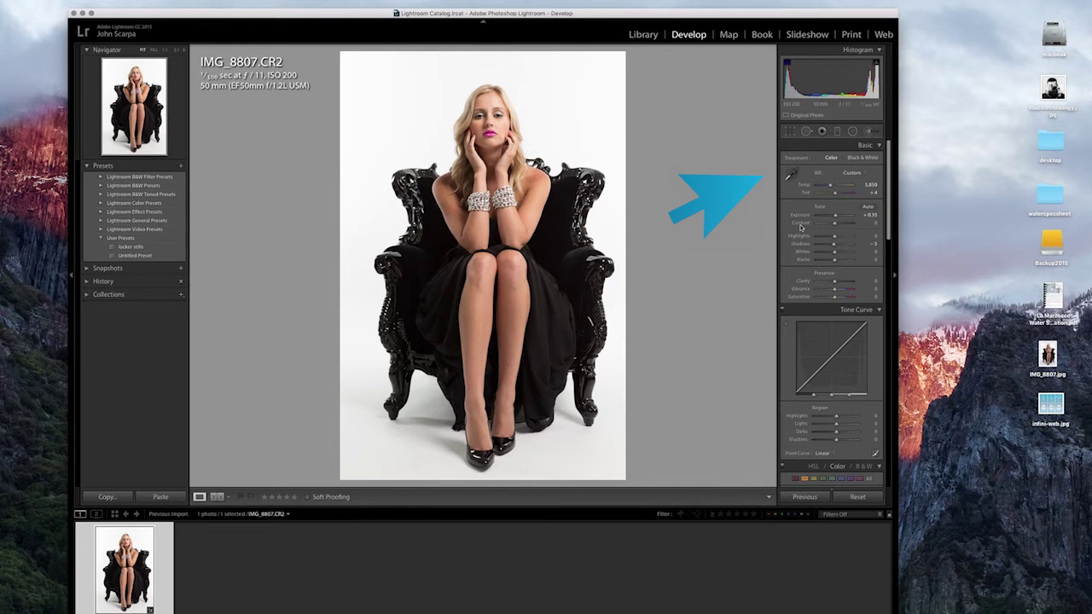
Keep Exposure at 0.00 after trying it, and lift Shadows to +37.
mouse_move(835, 215)
mouse_down()
mouse_move(821, 216)
mouse_move(835, 217)
mouse_up()
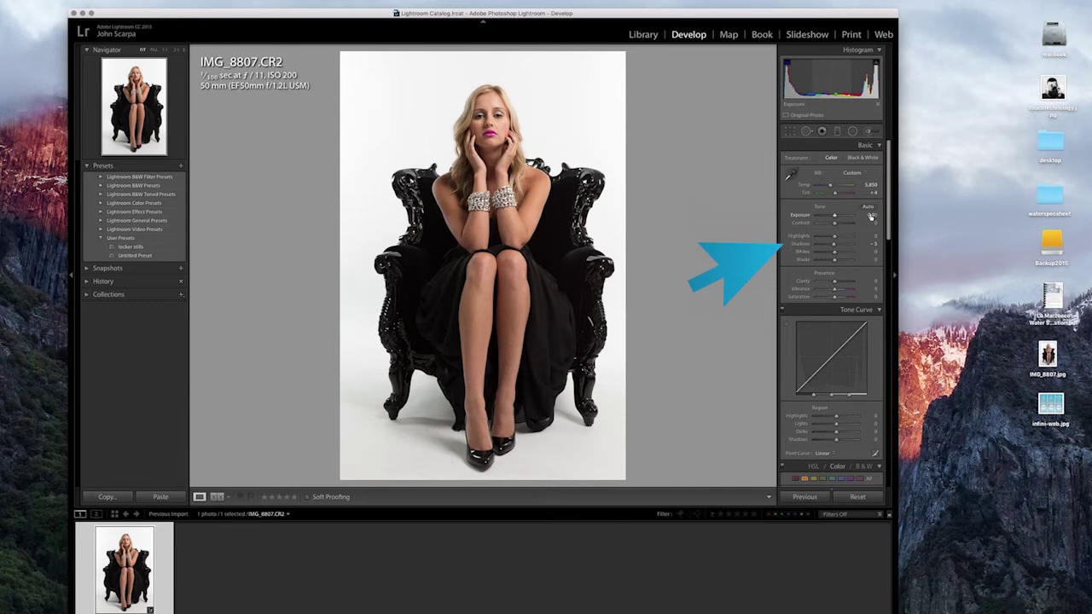
drag(871, 216, 841, 246)
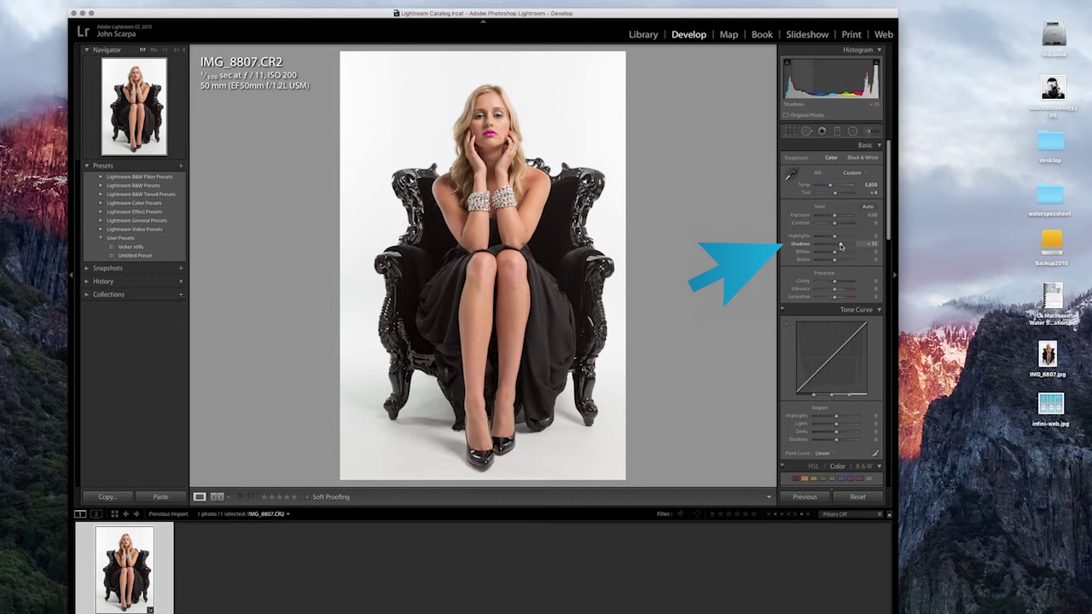
drag(841, 247, 842, 247)
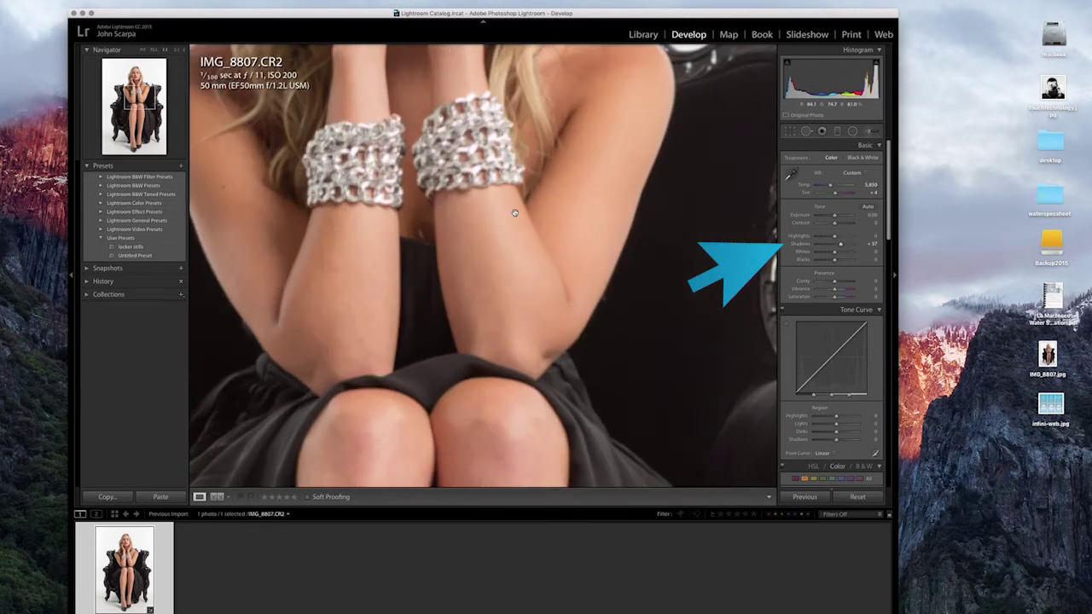
Inspect the bracelets, shoulder, dress and knees at 1:1 zoom.
click(515, 214)
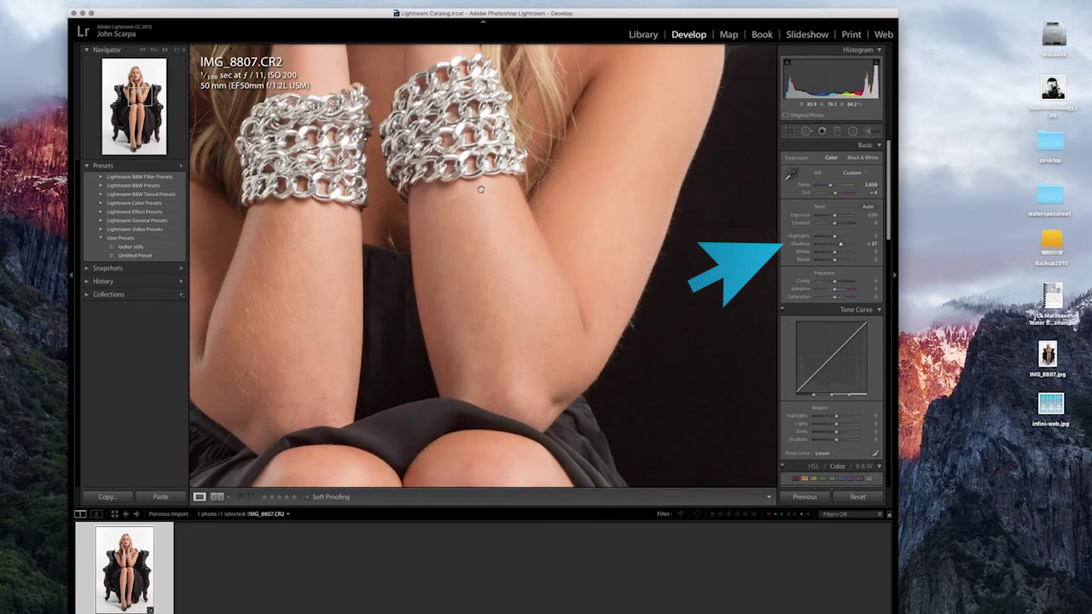
click(481, 190)
click(594, 324)
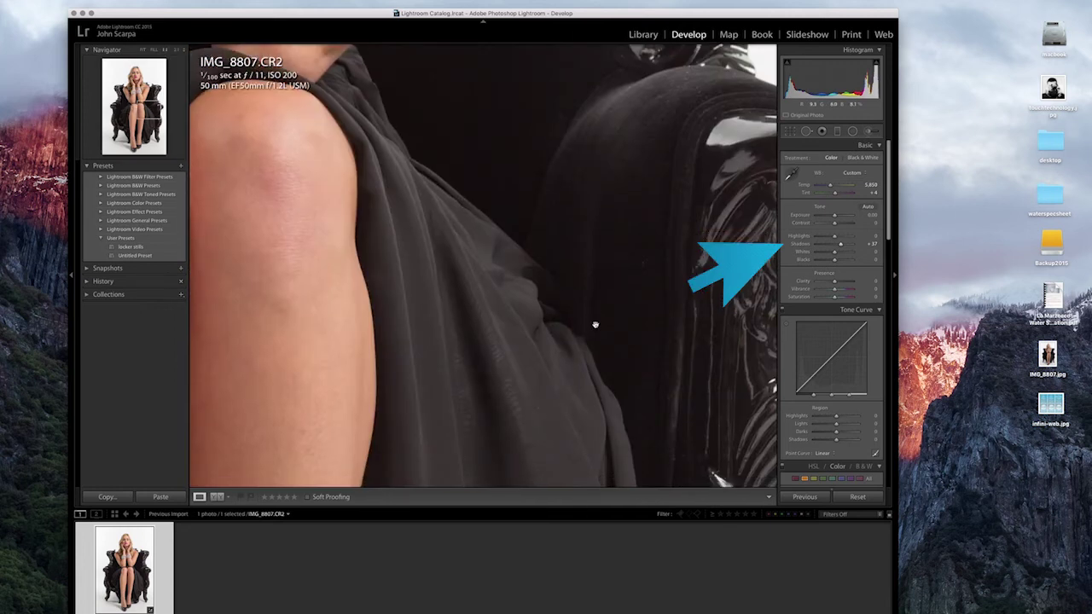
scroll(595, 324, down, 3)
click(524, 267)
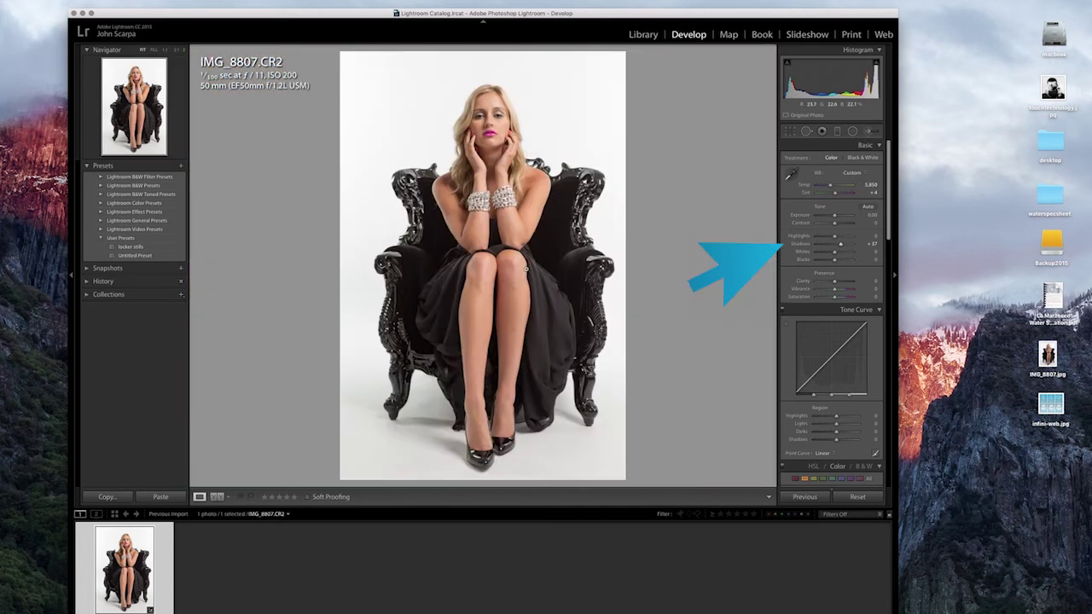
click(525, 268)
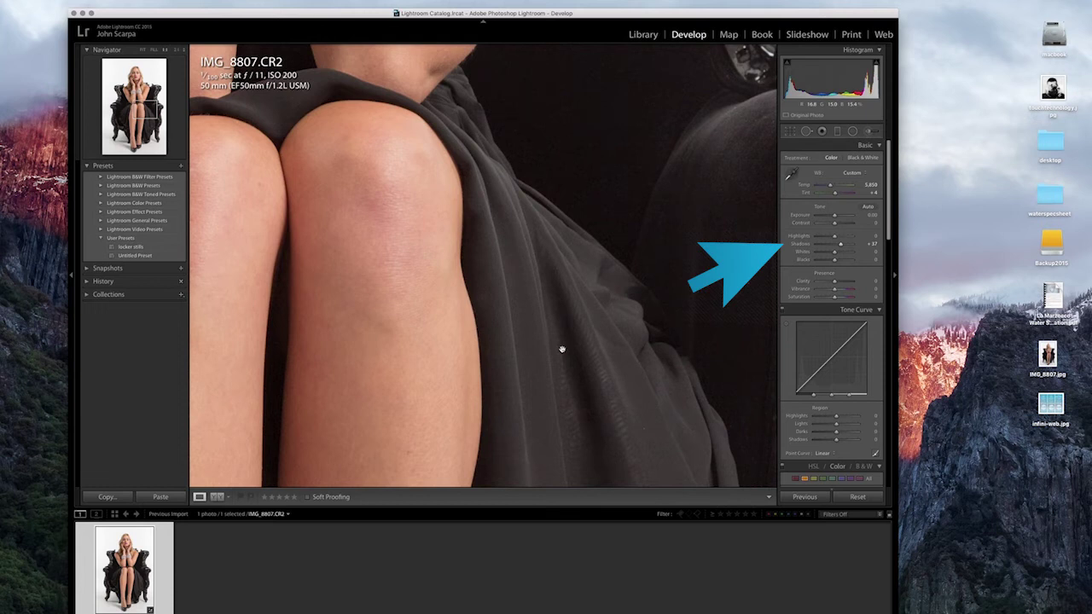
scroll(833, 404, down, 5)
scroll(833, 404, down, 6)
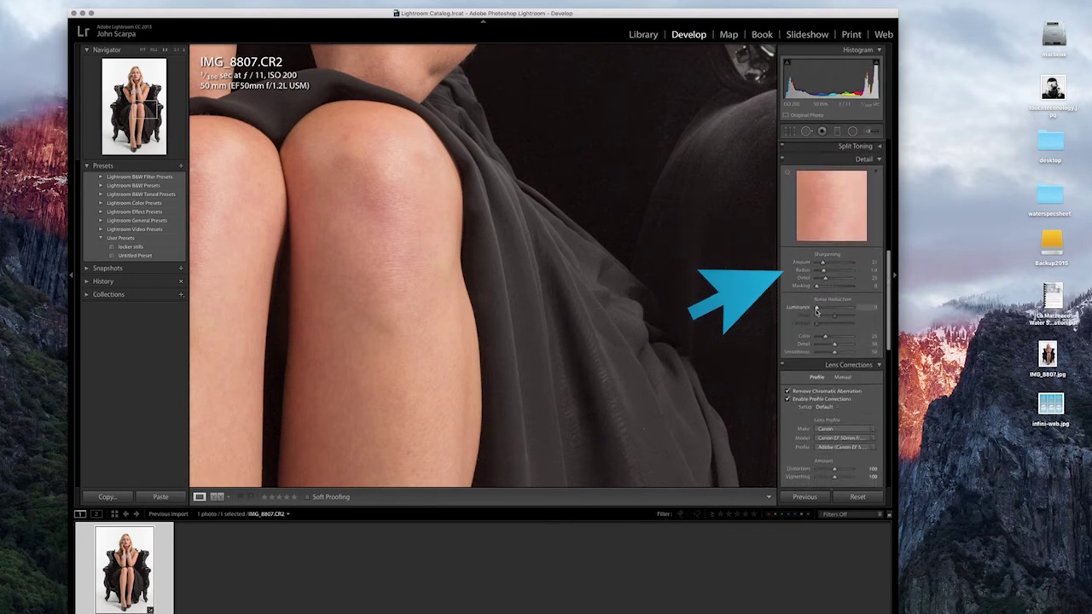
Set Luminance noise reduction to 40 and Sharpening Amount to 55, checking details at 1:1.
drag(817, 309, 832, 310)
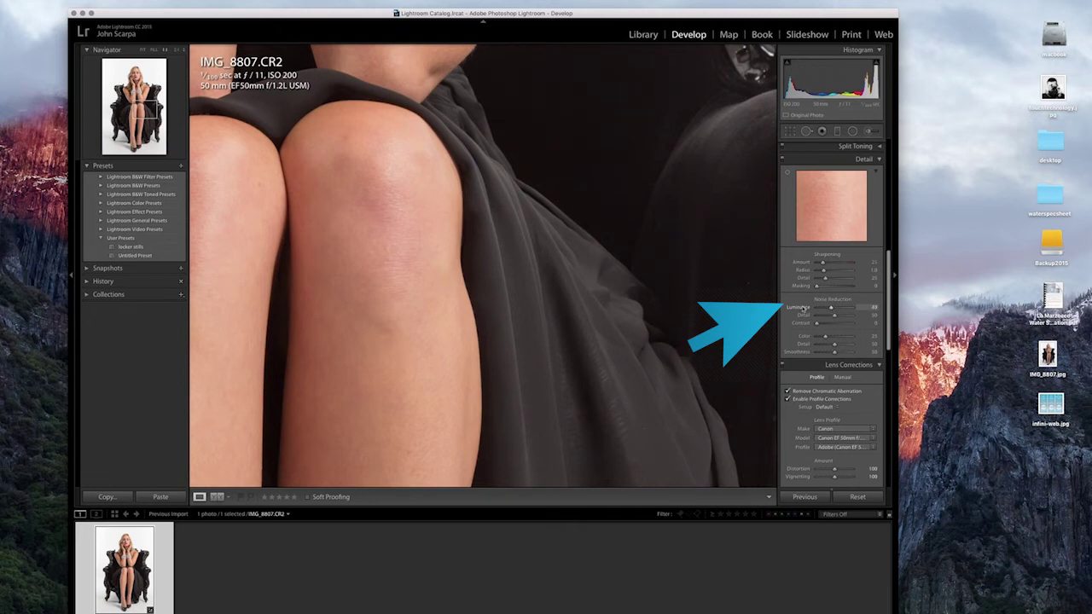
click(628, 298)
click(576, 308)
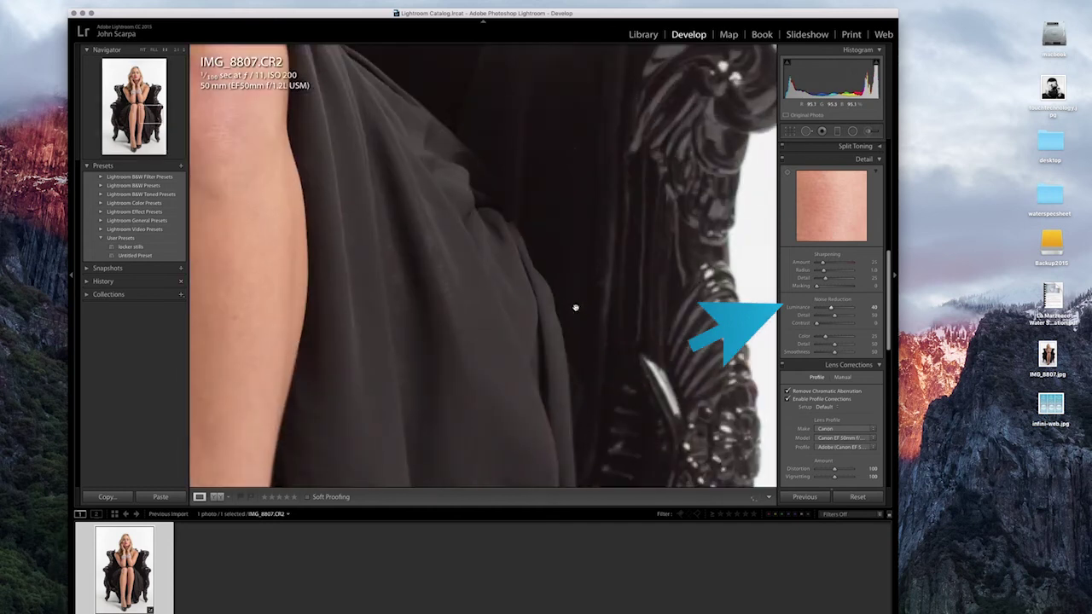
click(497, 288)
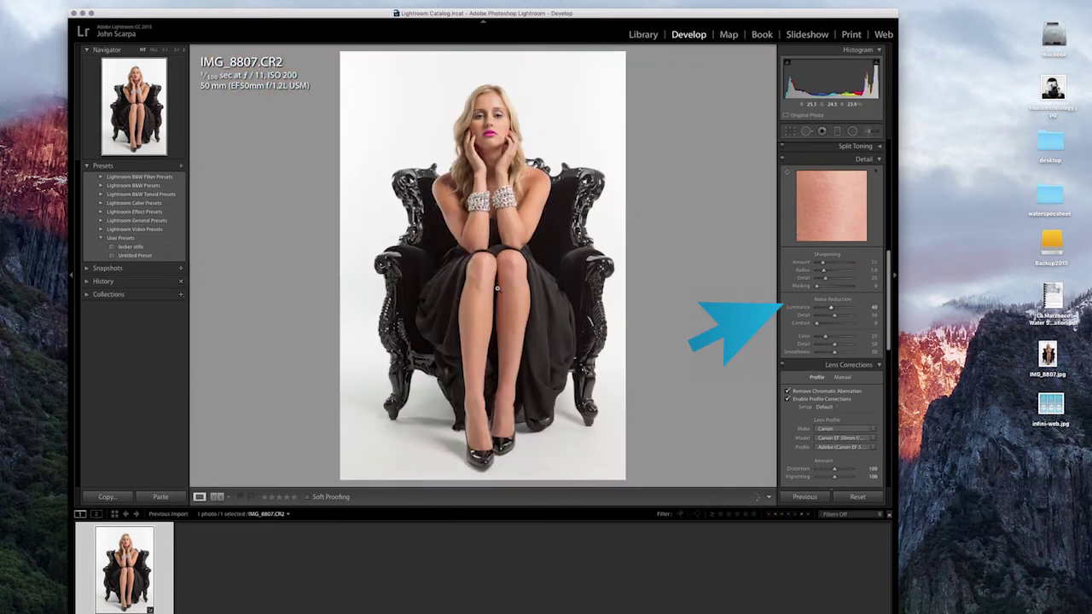
click(496, 289)
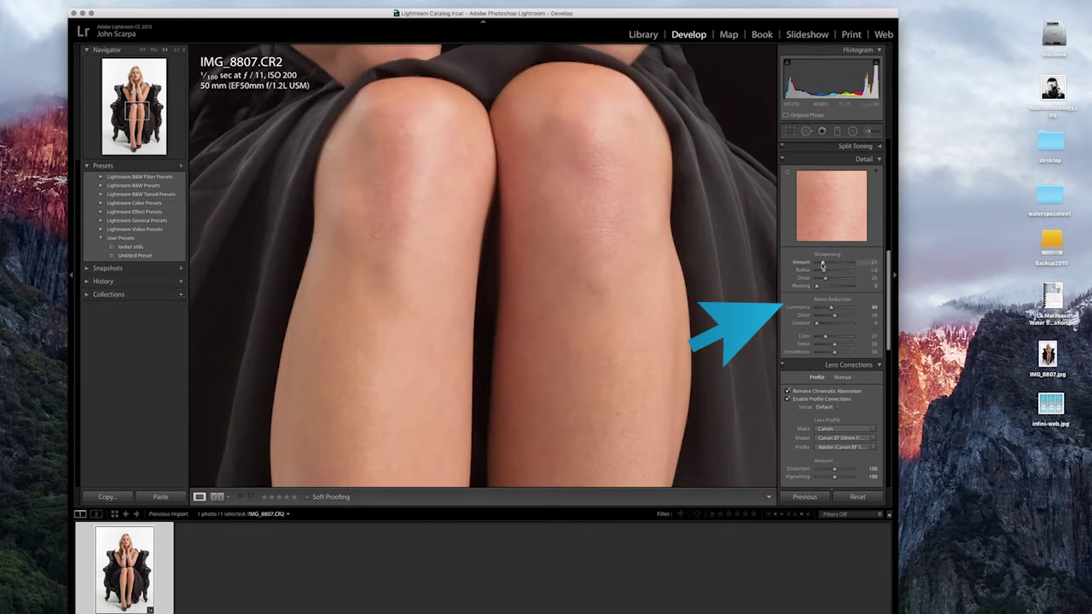
drag(823, 266, 824, 267)
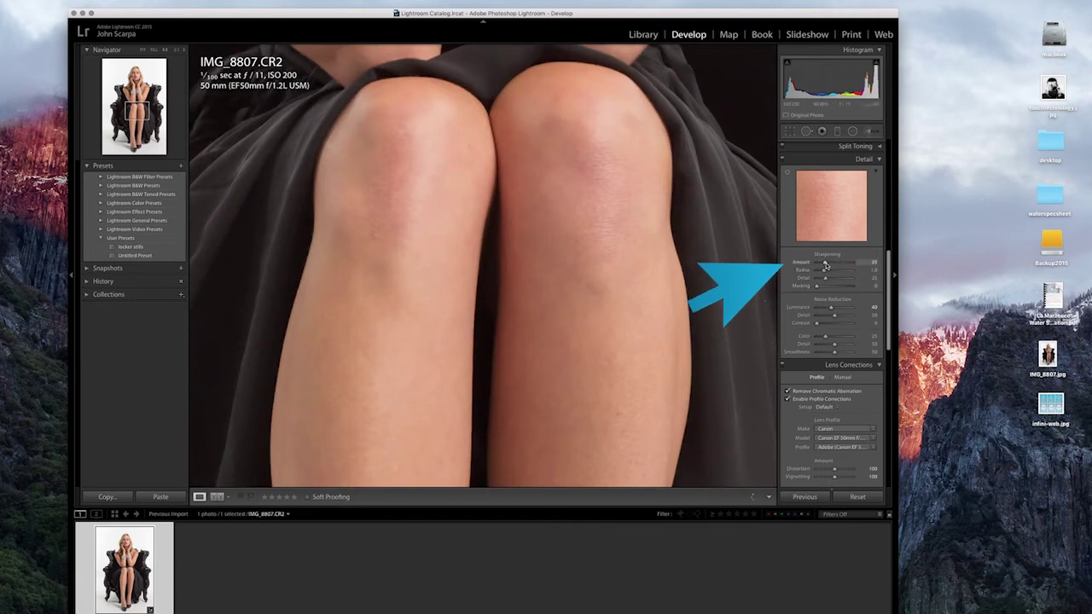
drag(824, 264, 830, 264)
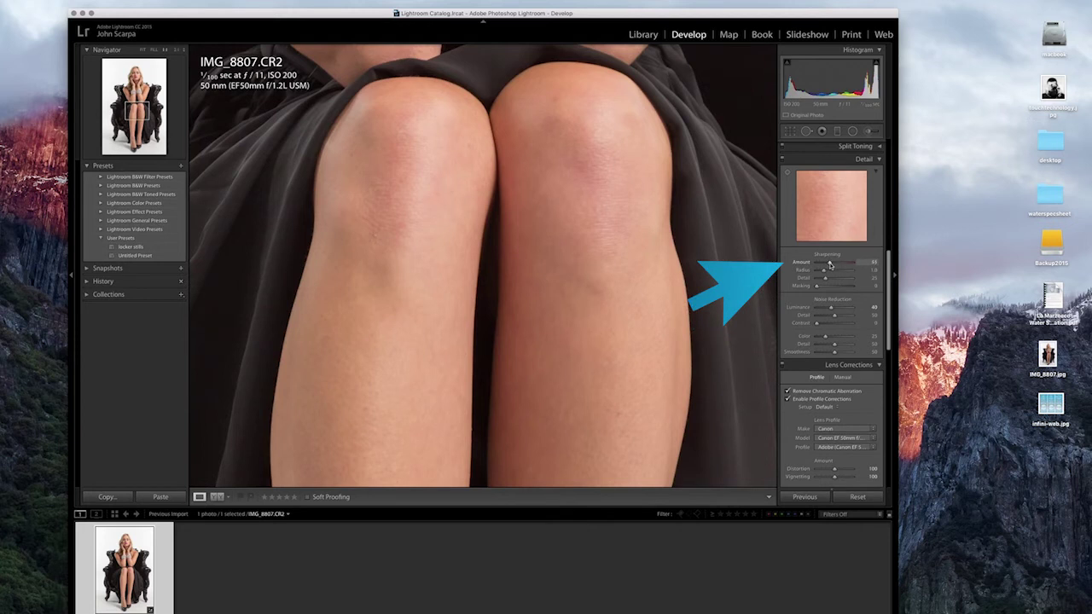
Zoom out to the whole photo and delete the old IMG_8807.jpg from the desktop.
click(556, 273)
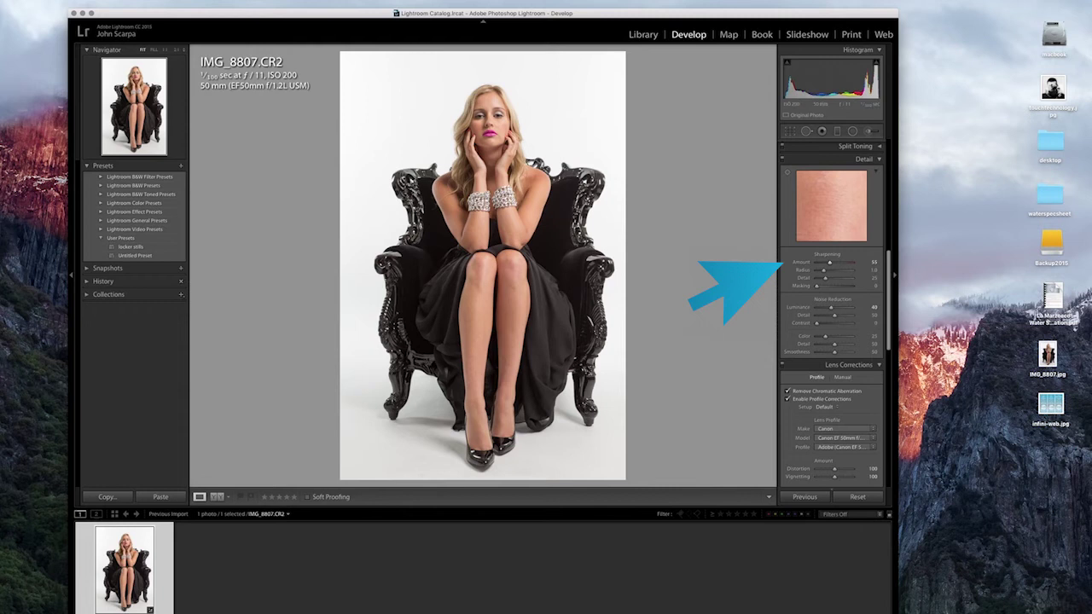
click(1044, 356)
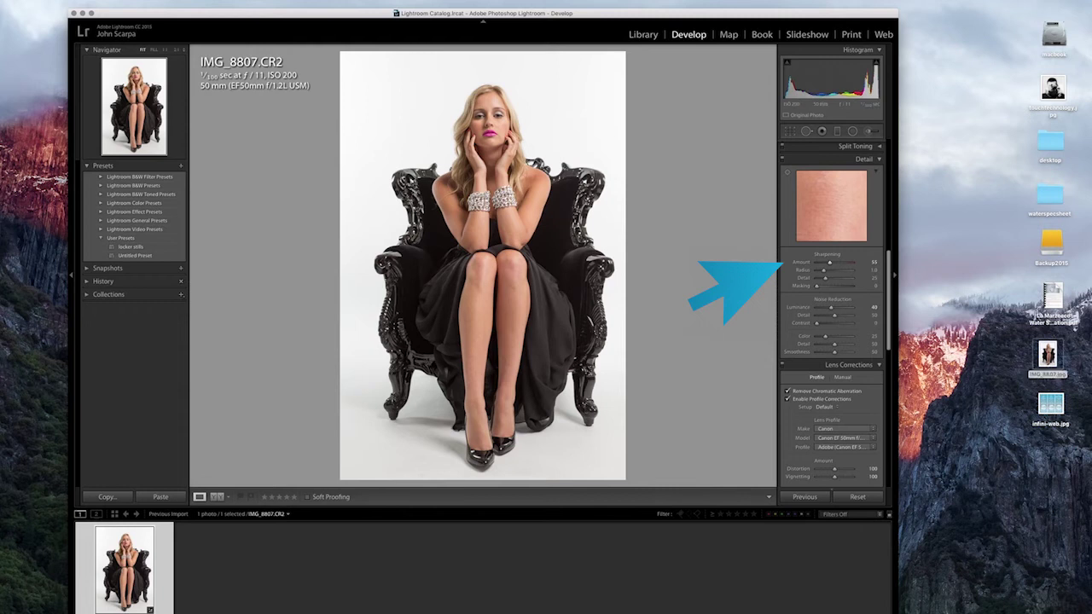
key(super+BackSpace)
Export the portrait as an sRGB JPEG, IMG_8807.jpg, to the Desktop folder.
click(50, 0)
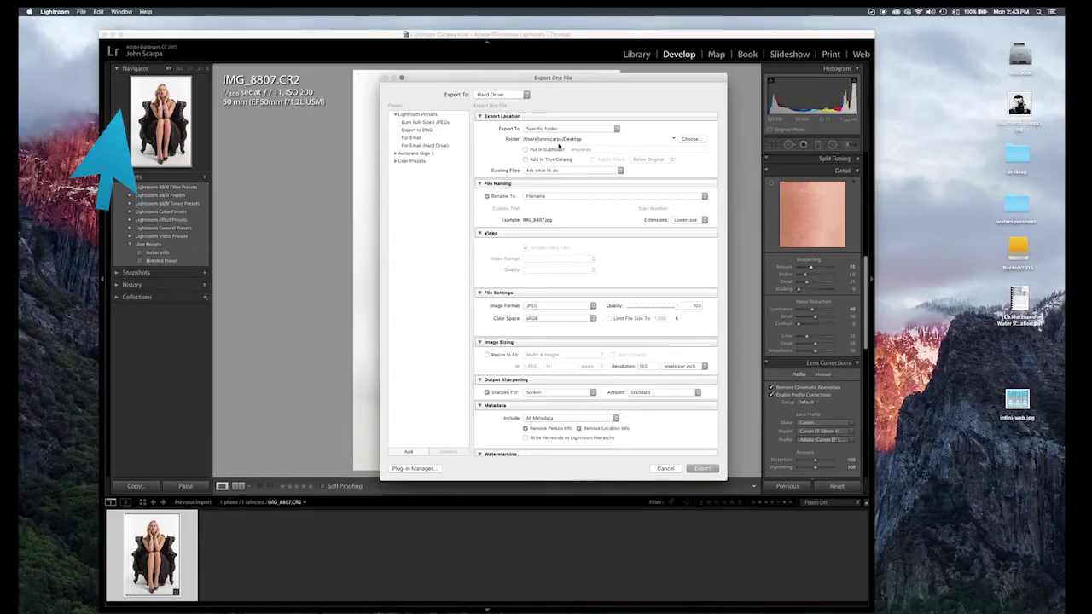
click(702, 470)
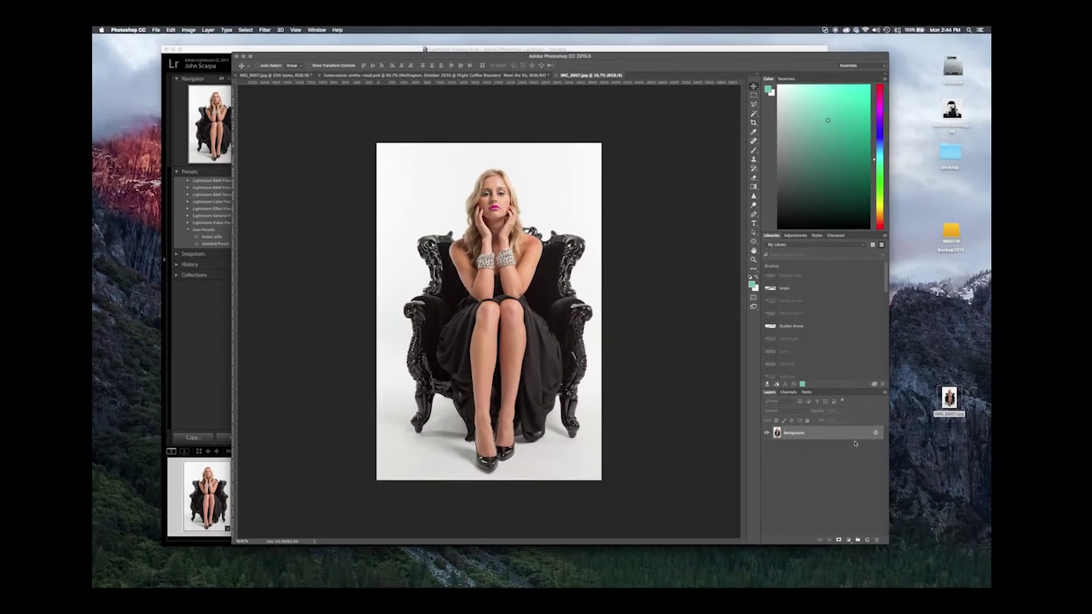
Zoom to 66.7% and heal the forehead blemish with a slightly enlarged Spot Healing Brush.
key(super+equal)
key(super+equal)
key(super+equal)
key(super+equal)
scroll(579, 299, down, 10)
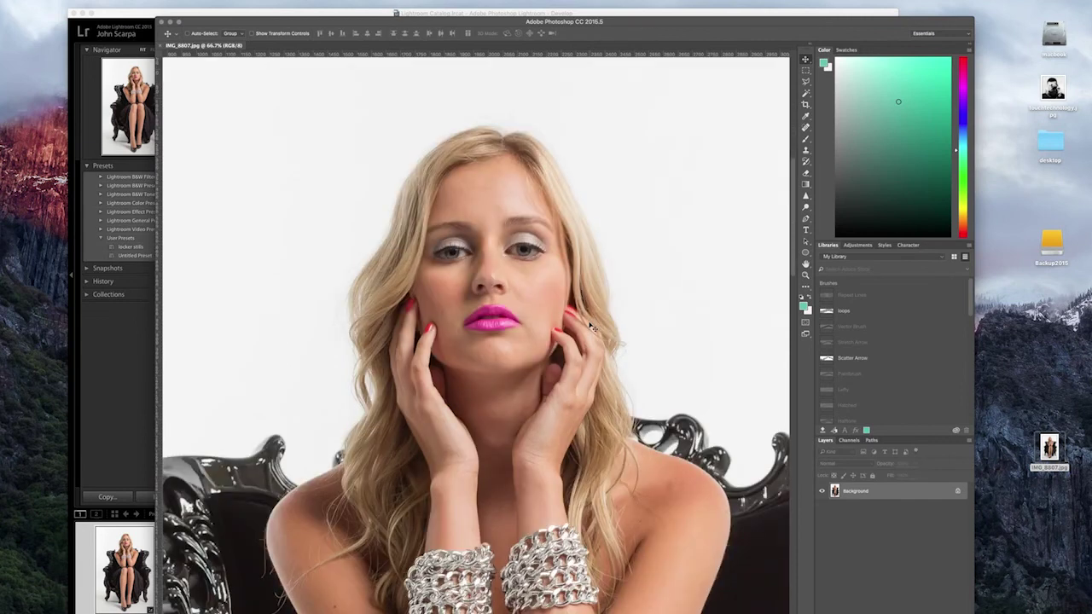
scroll(590, 326, down, 3)
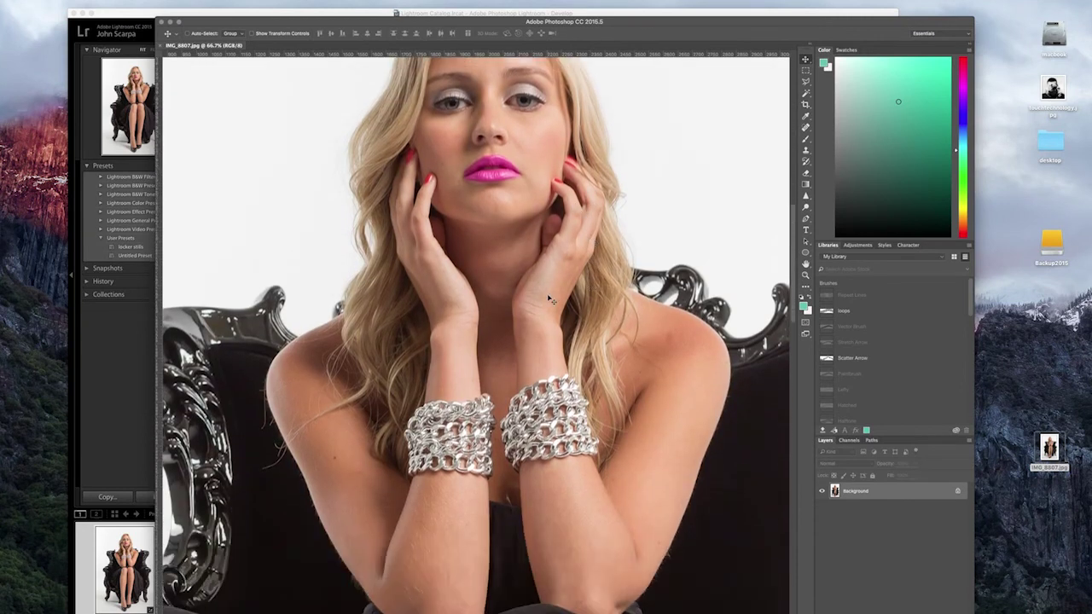
click(805, 128)
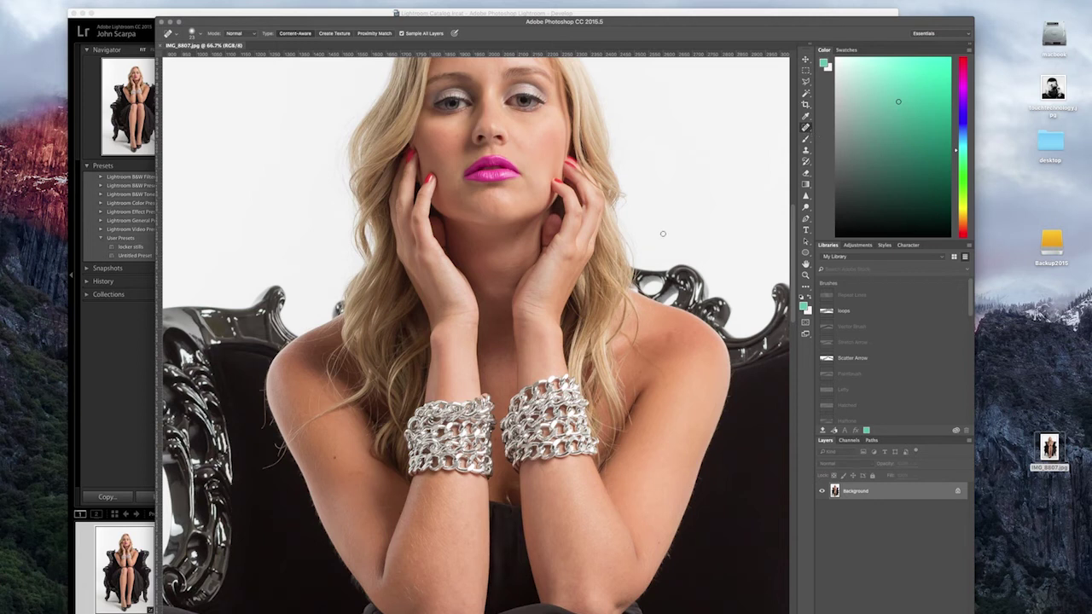
scroll(622, 256, up, 3)
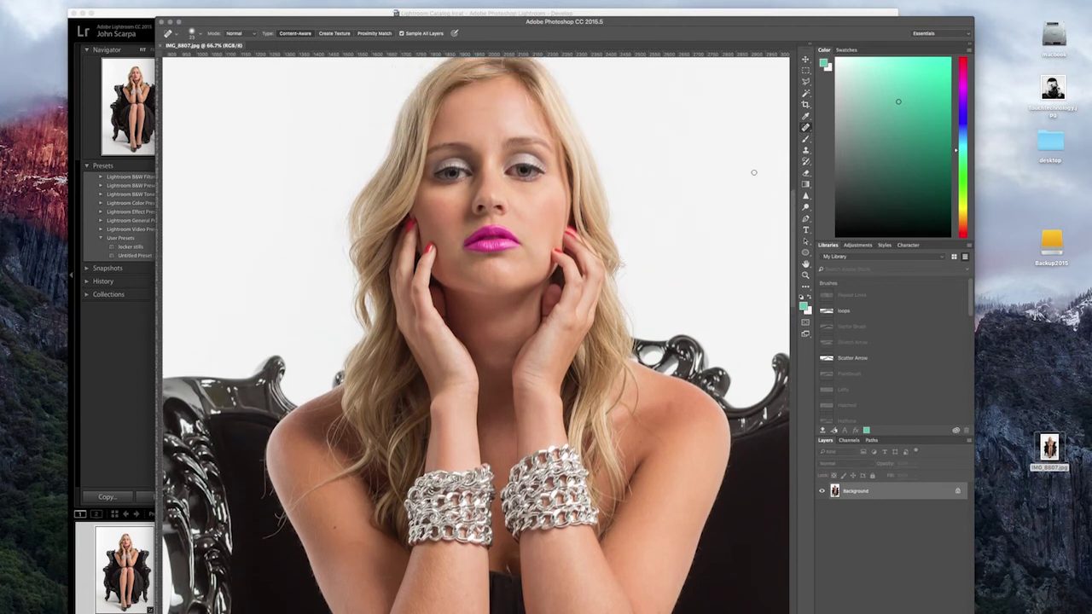
click(192, 33)
drag(174, 58, 178, 60)
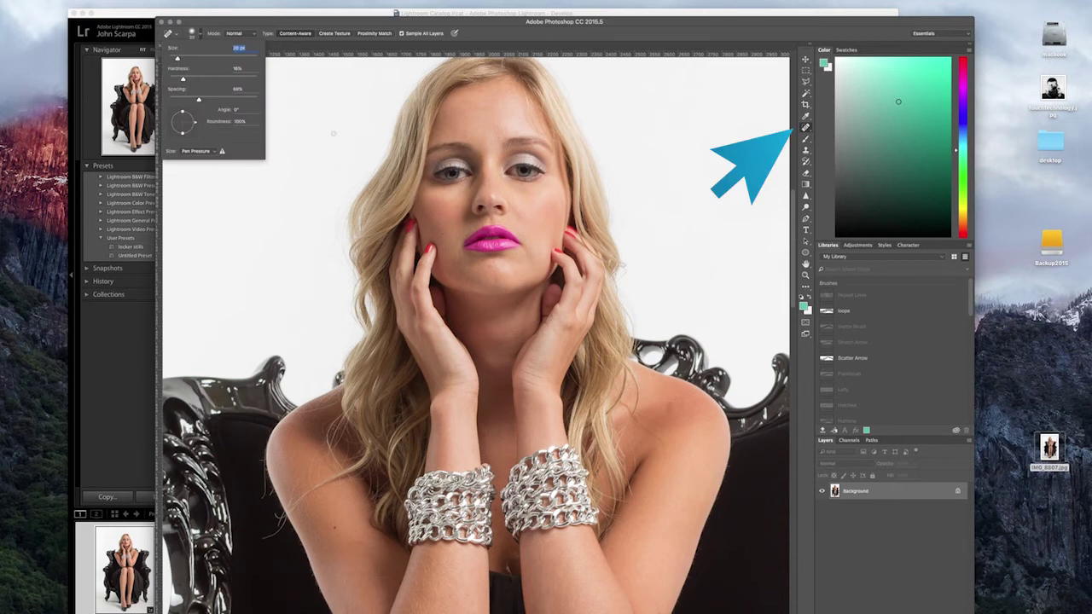
key(Return)
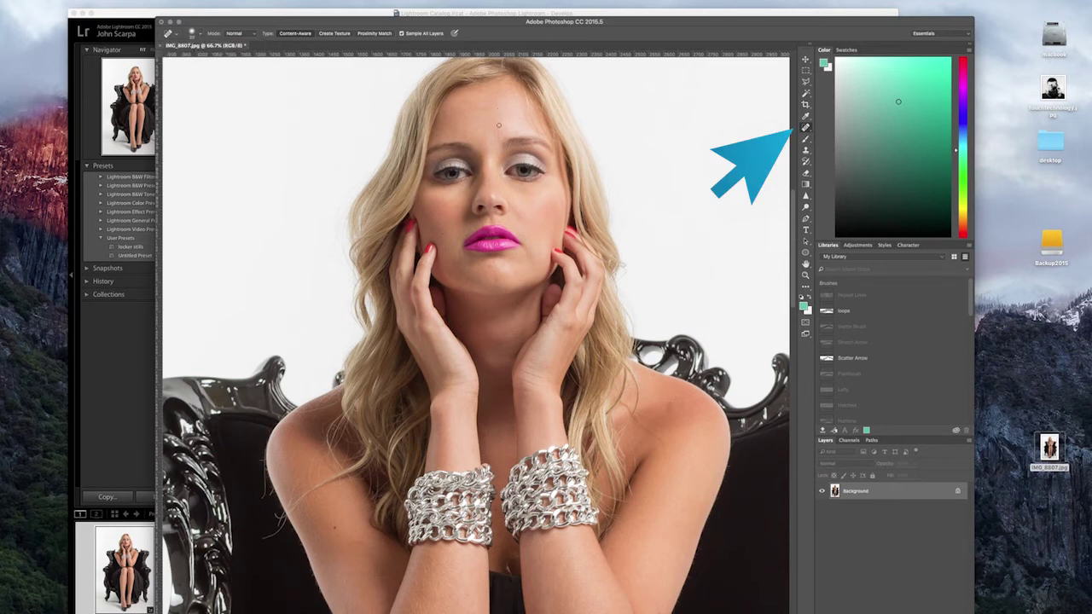
click(486, 129)
Choose the Dodge Tool from the toolbar flyout, shrink its brush, then zoom out to the whole photo.
click(806, 196)
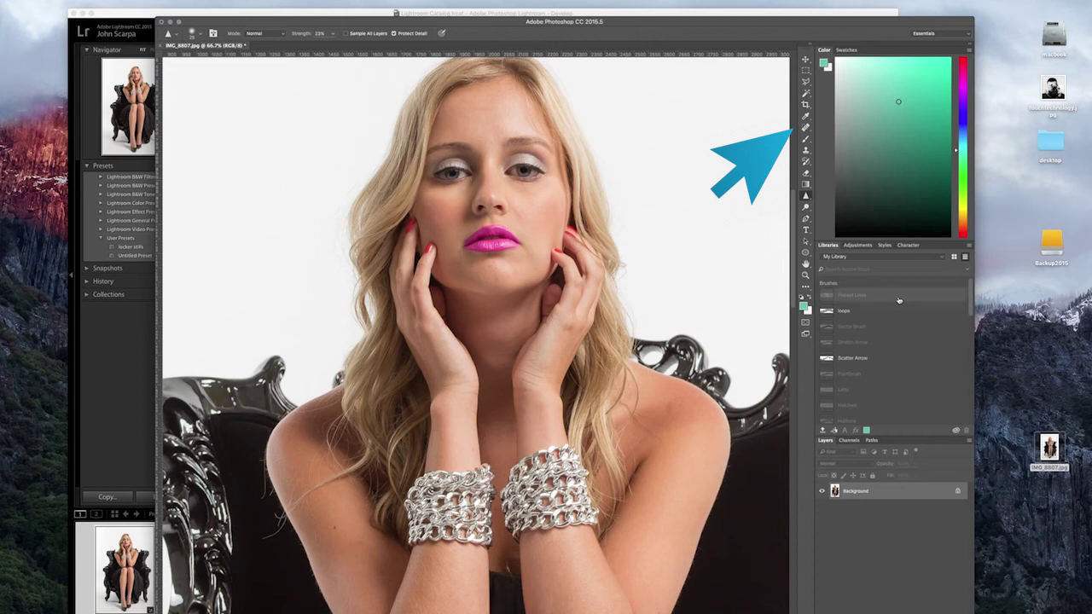
click(806, 208)
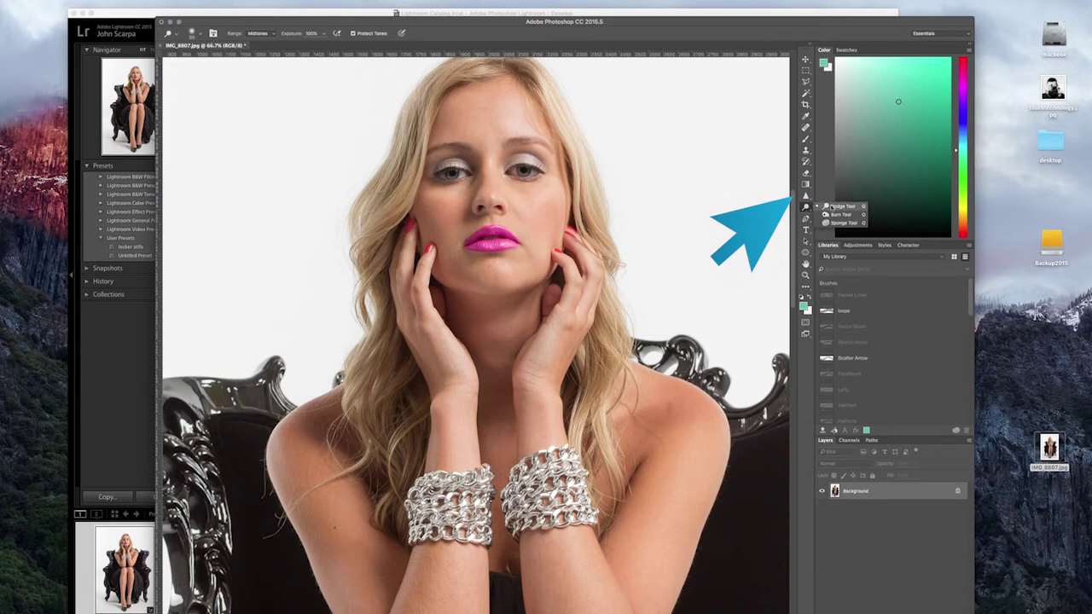
click(841, 208)
click(196, 33)
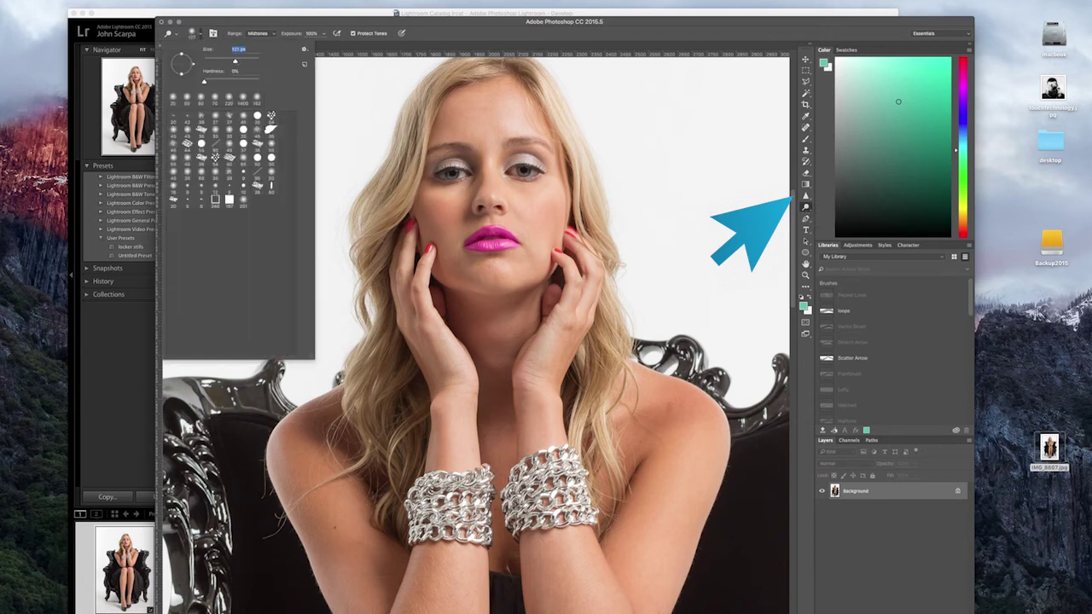
drag(238, 62, 214, 65)
click(444, 173)
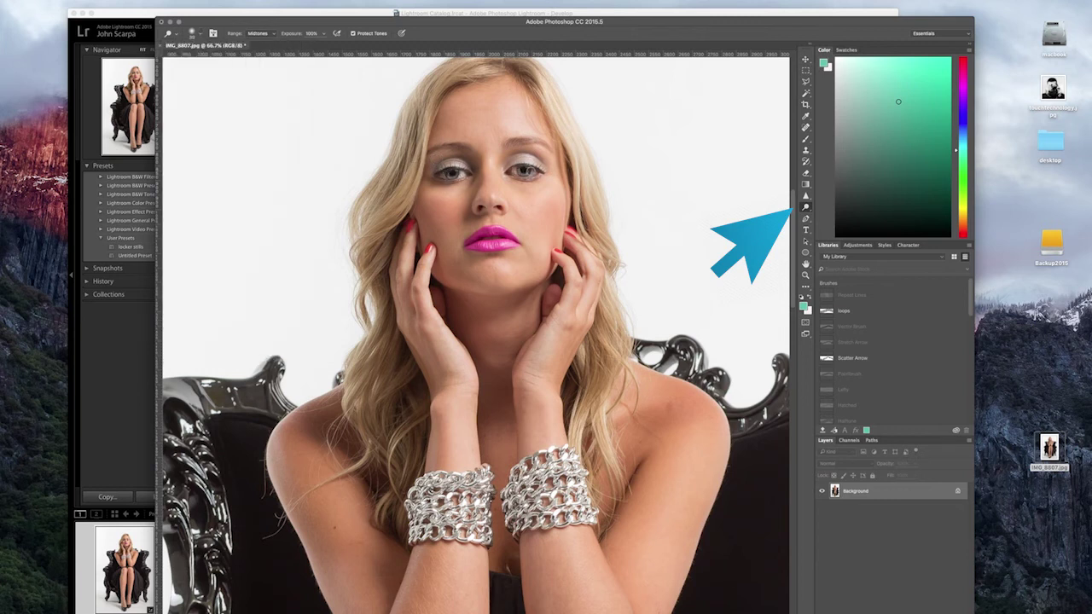
key(super+minus)
key(super+minus)
key(super+minus)
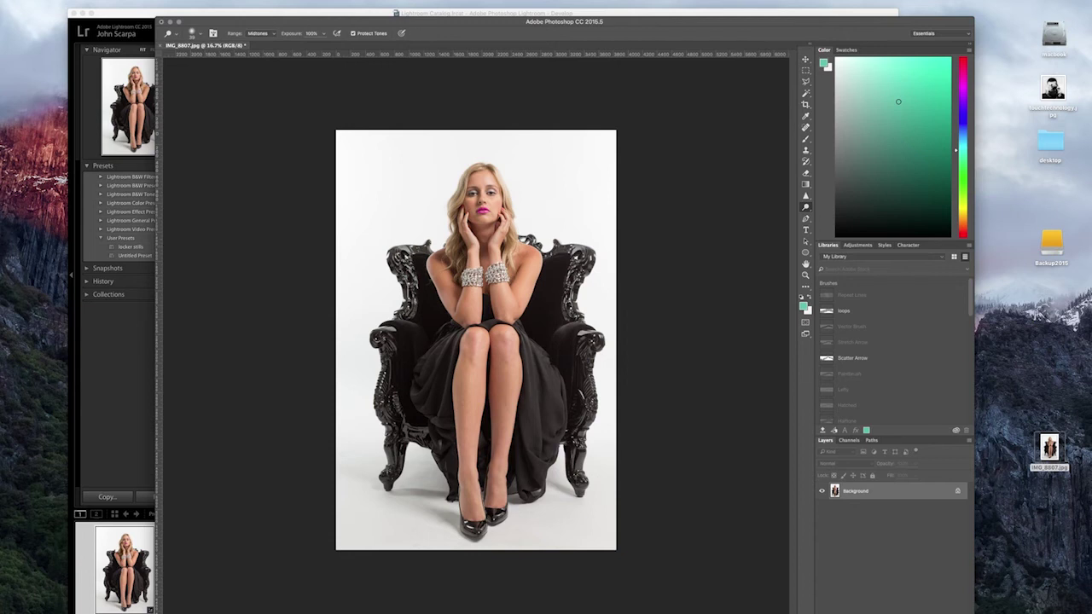
Apply Image > Adjustments > Levels with midtones 1.09 and the white point at 241.
click(107, 0)
mouse_move(116, 15)
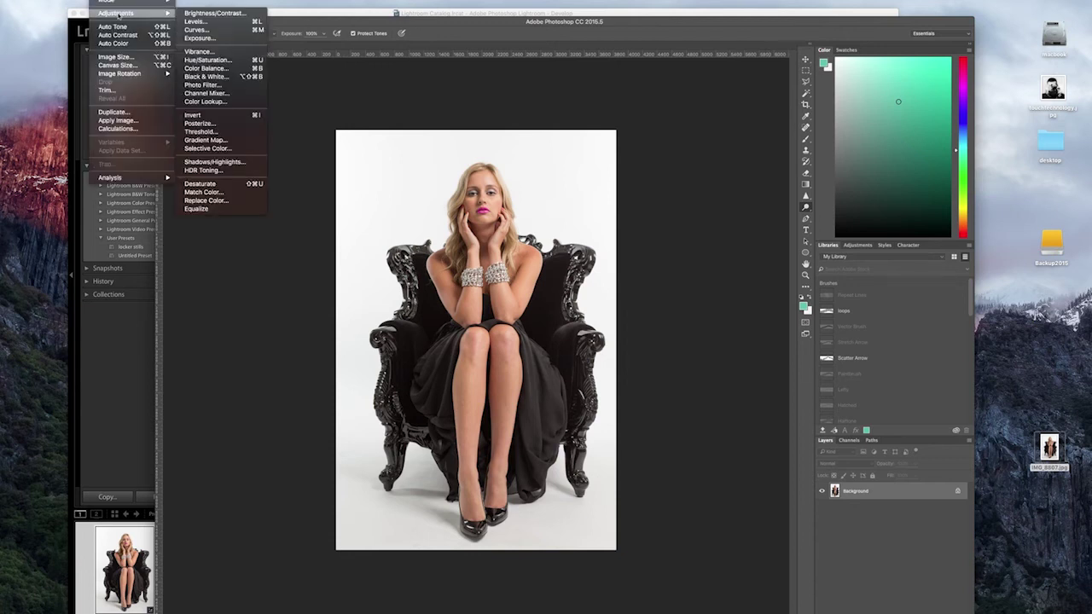
click(204, 23)
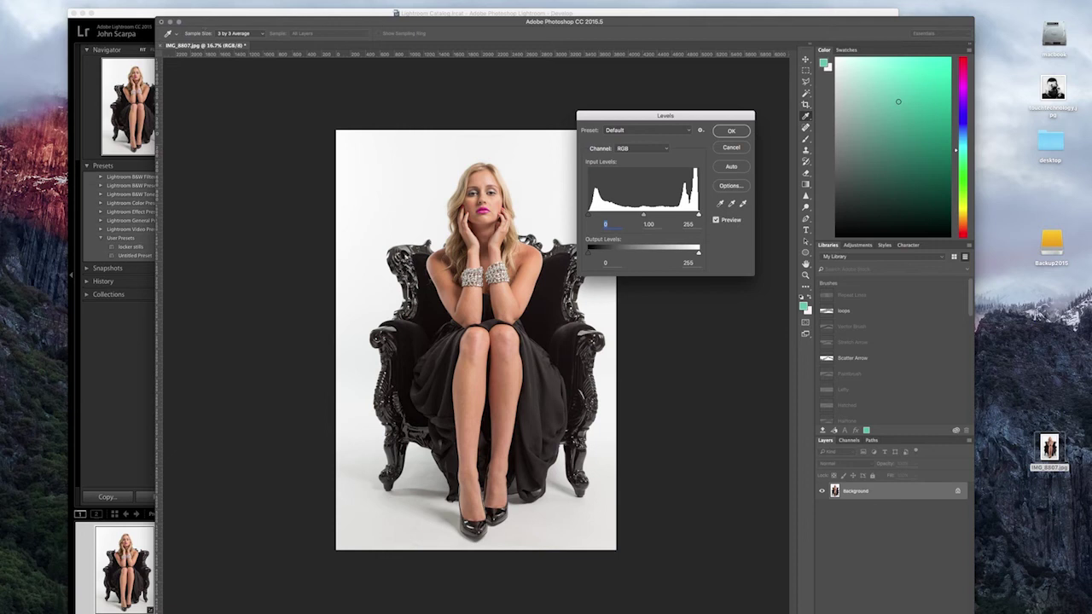
drag(687, 115, 750, 112)
drag(706, 211, 709, 212)
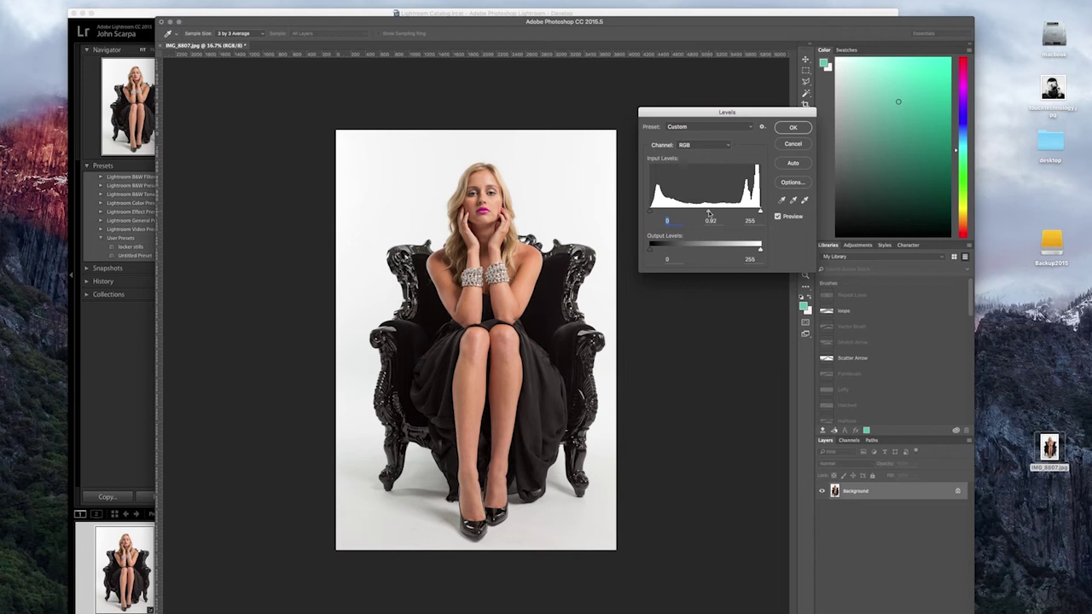
drag(708, 211, 754, 212)
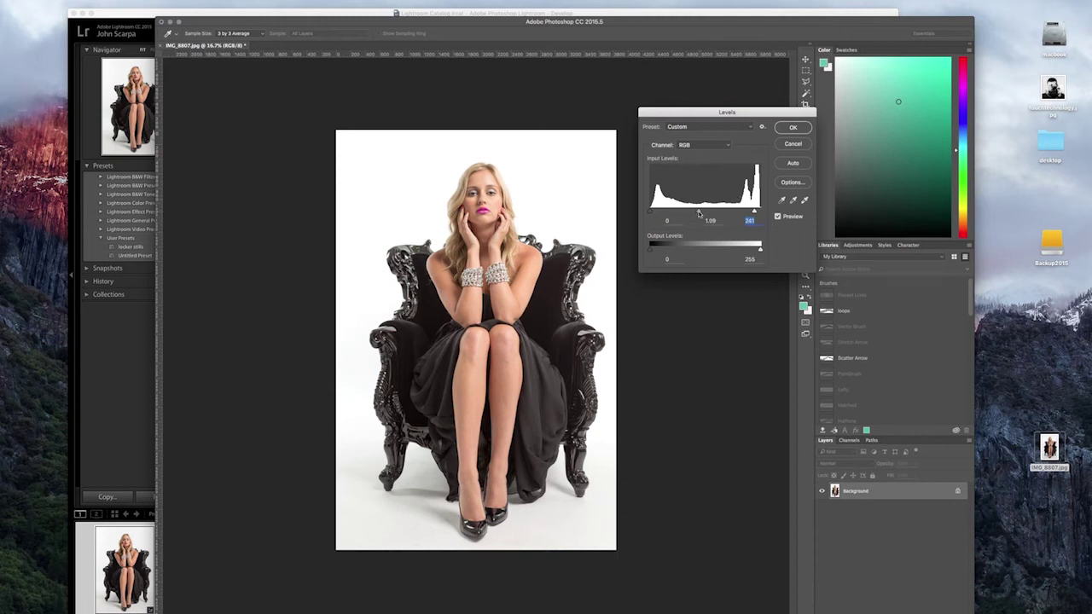
click(792, 128)
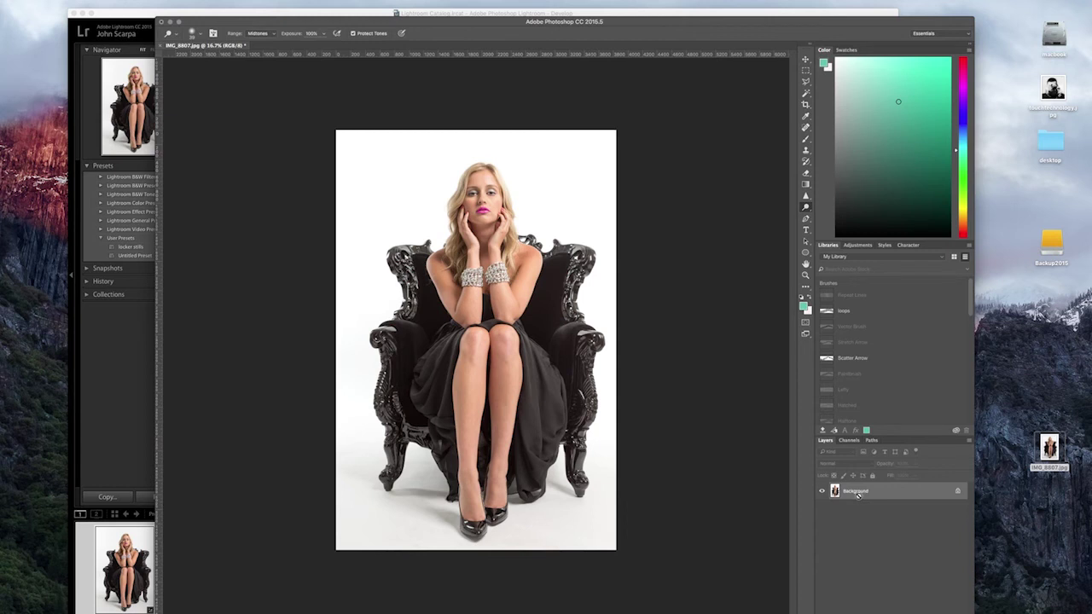
Duplicate the Background layer and set the Magic Wand tolerance to 20.
key(super+j)
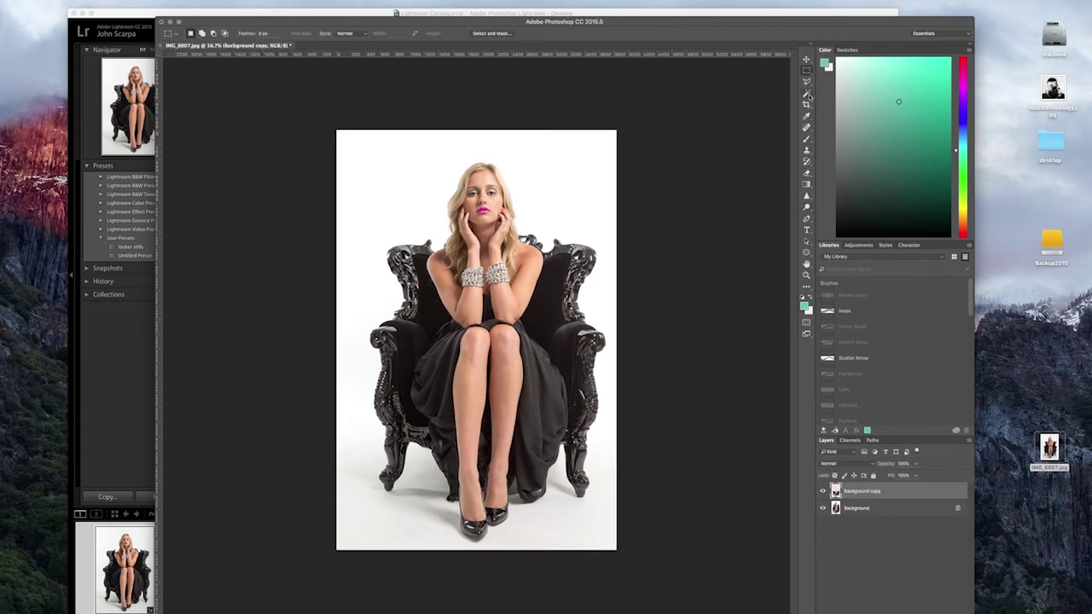
click(806, 93)
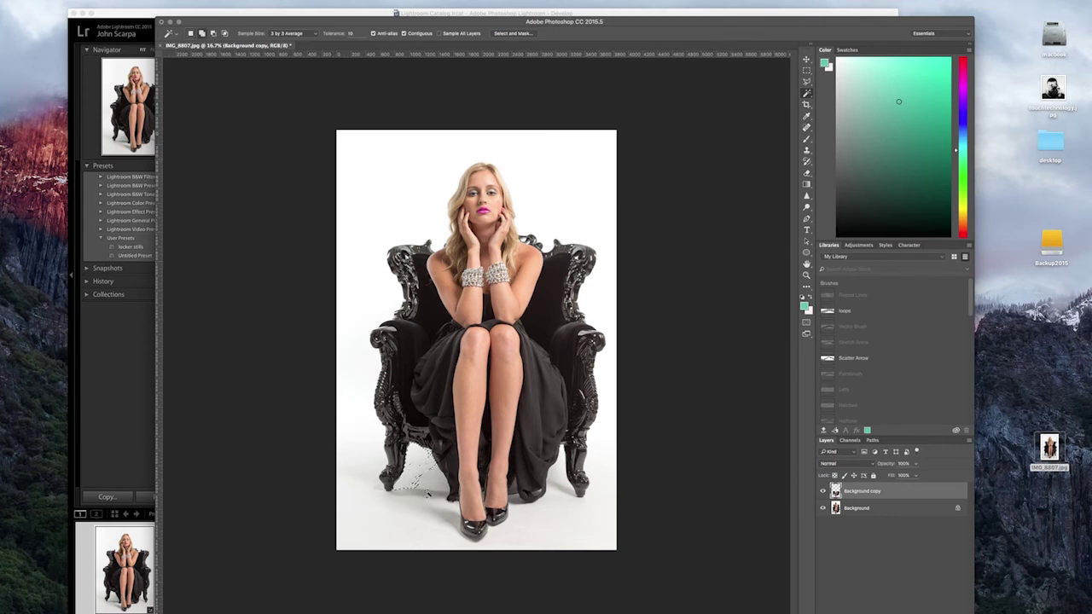
shift+click(425, 476)
click(347, 32)
text(20)
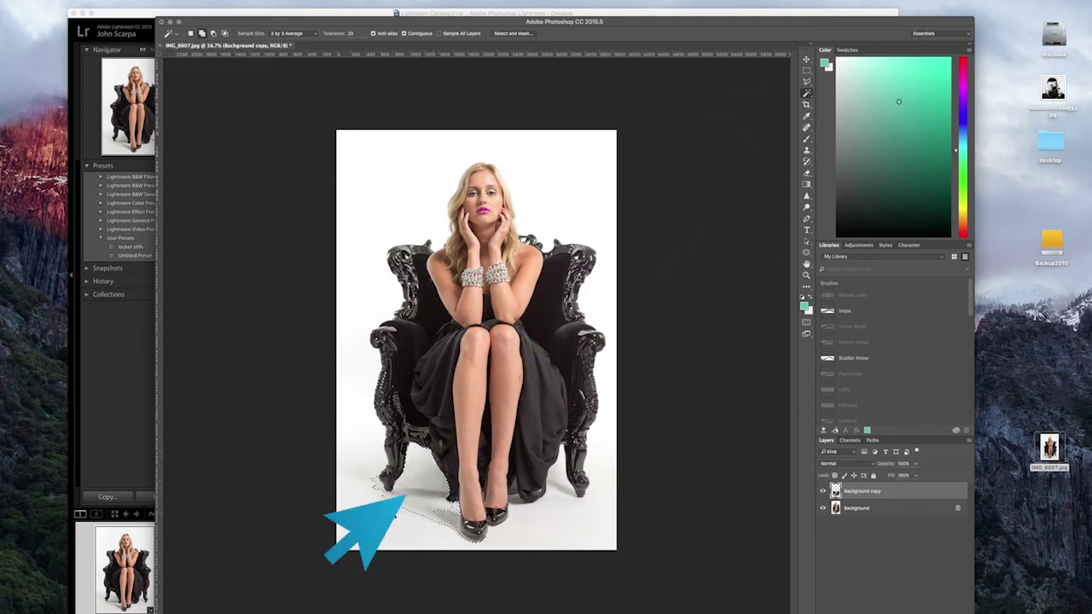
Add the white floor around the chair base to the selection, excluding the dress pleats.
shift+click(367, 492)
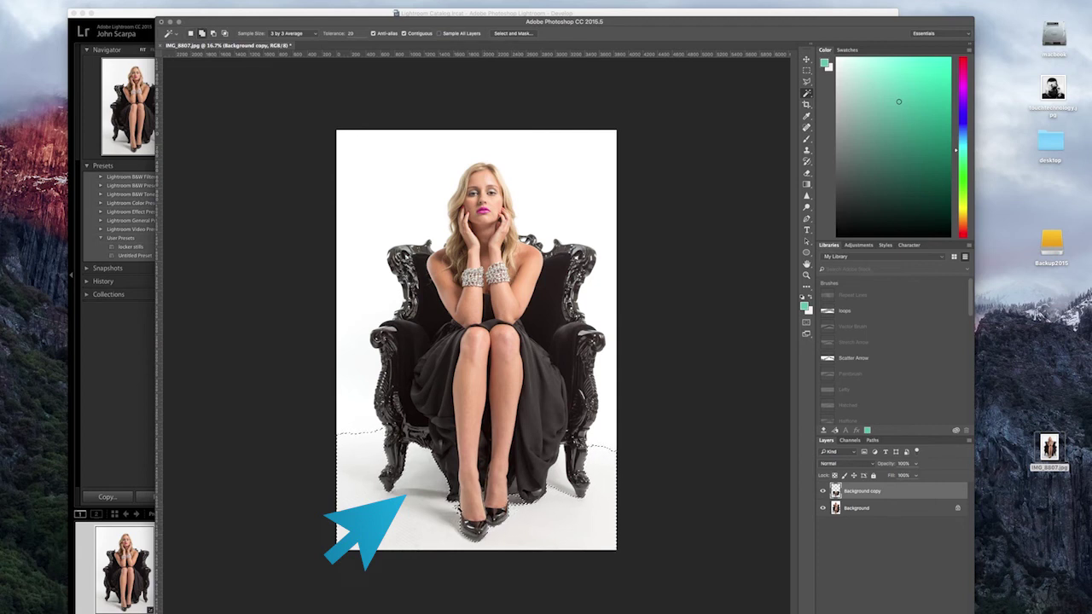
shift+click(521, 501)
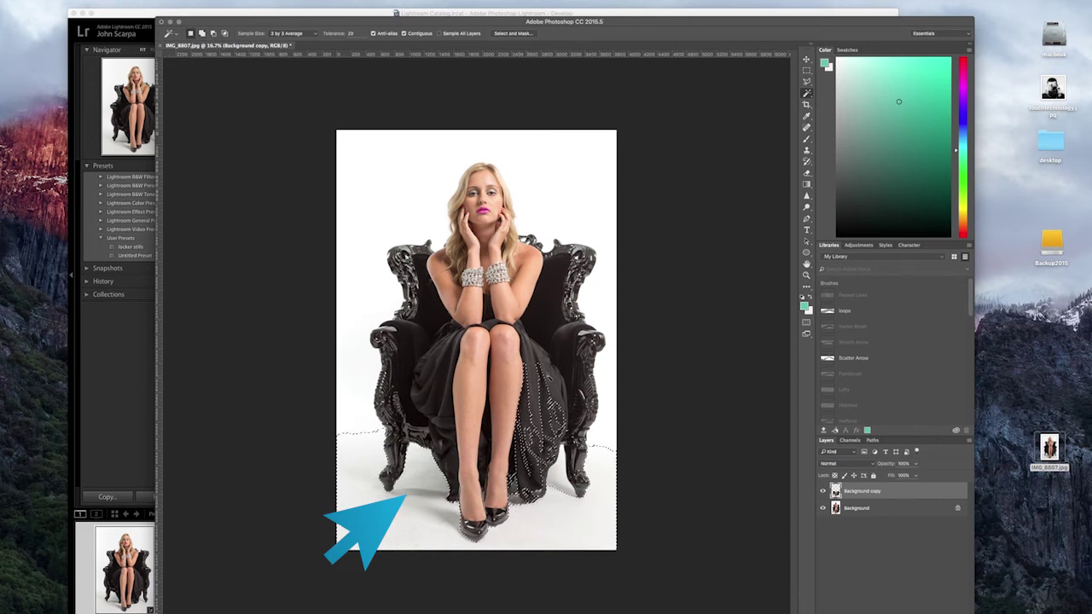
shift+click(533, 427)
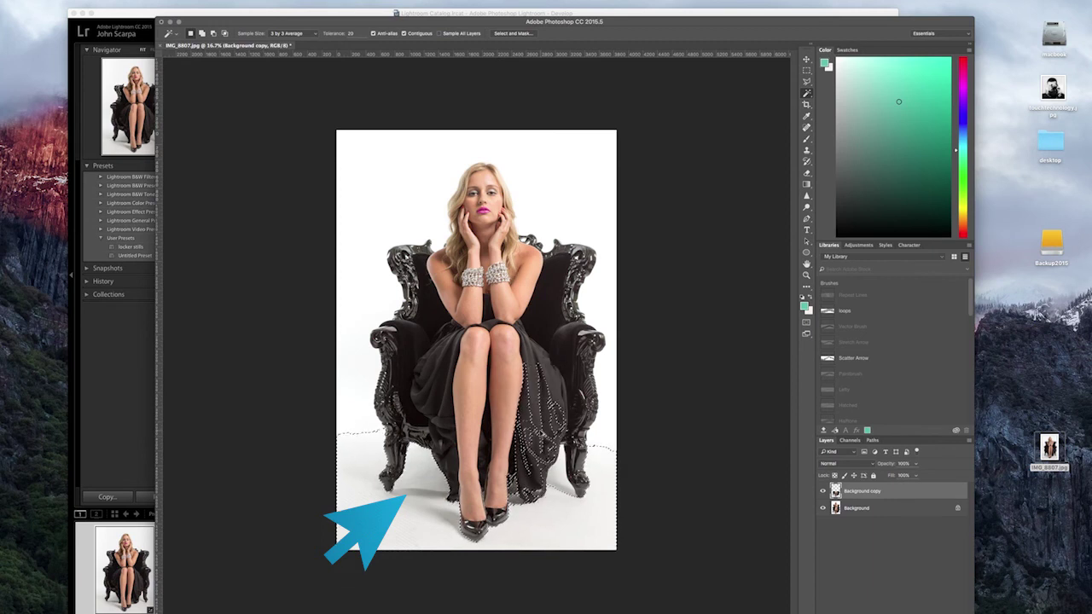
alt+click(541, 434)
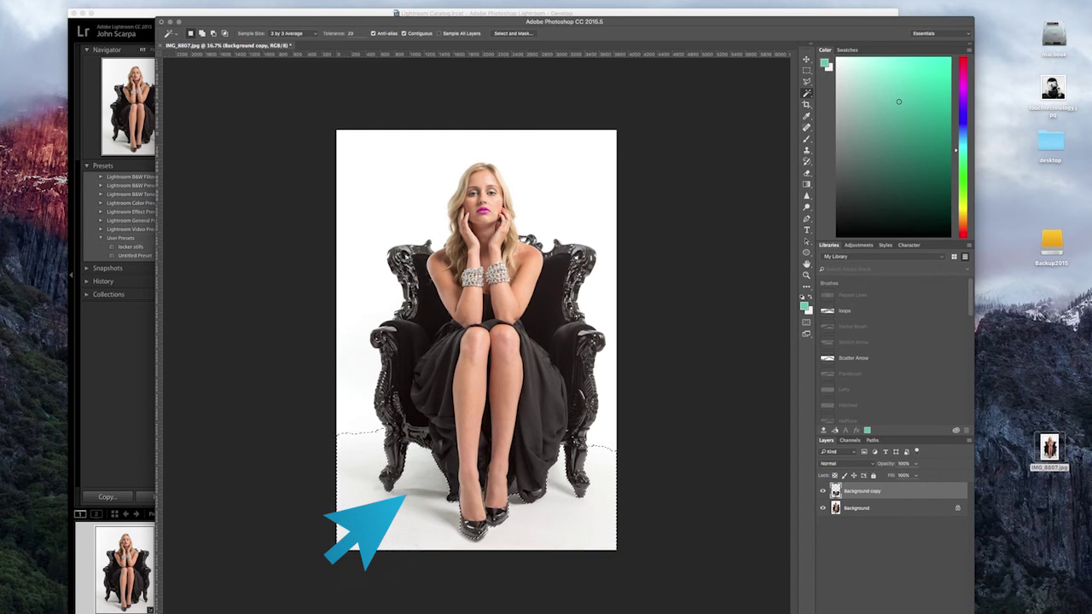
Apply Levels to the floor selection with the white input at 121 to erase chair shadows.
click(106, 0)
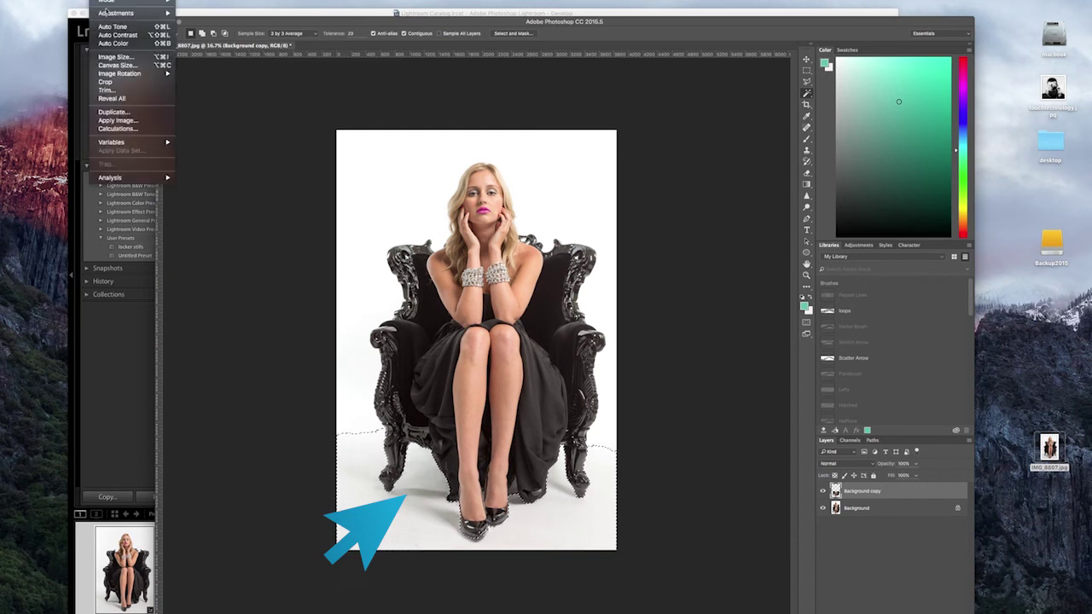
mouse_move(137, 12)
click(234, 20)
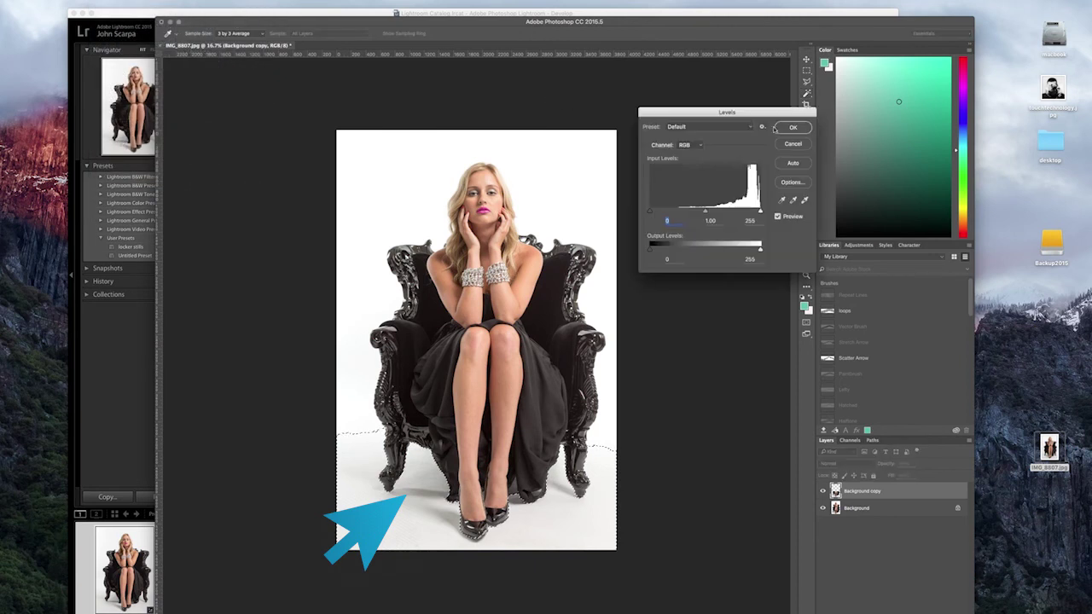
drag(761, 210, 703, 216)
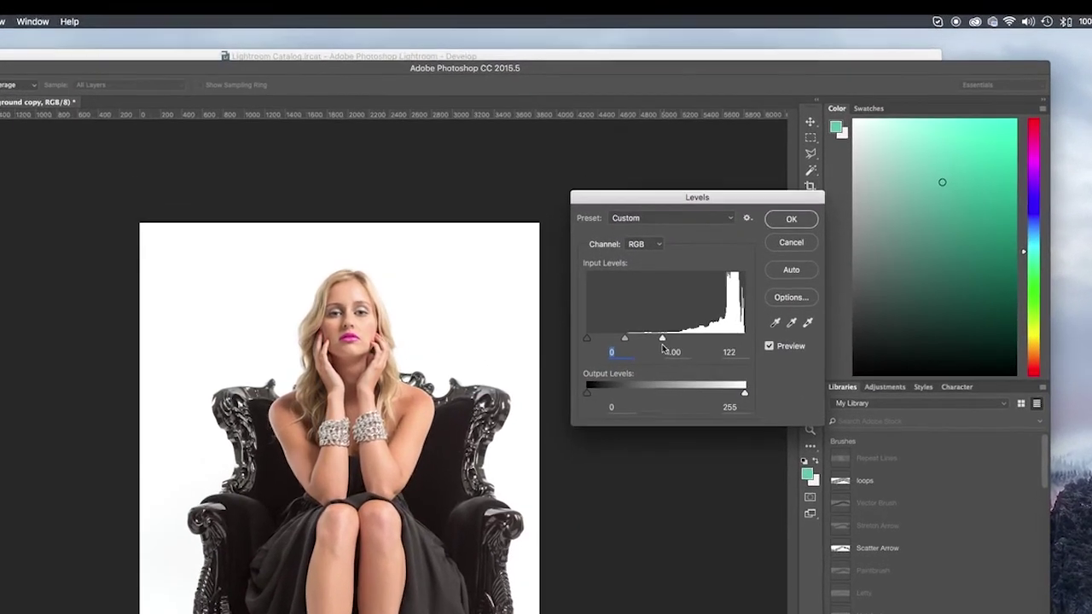
drag(663, 348, 662, 349)
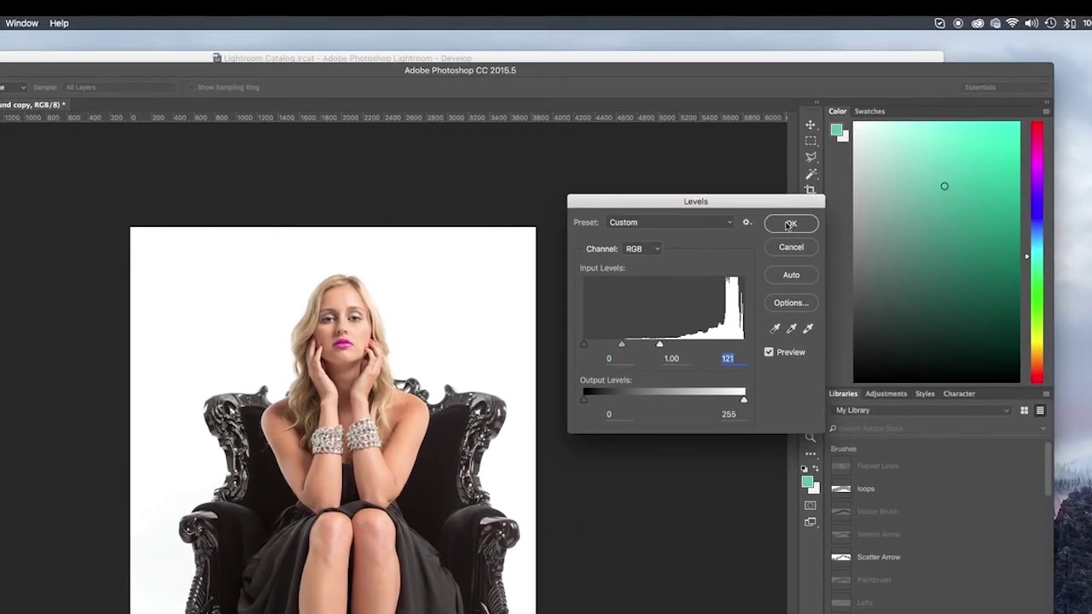
click(790, 223)
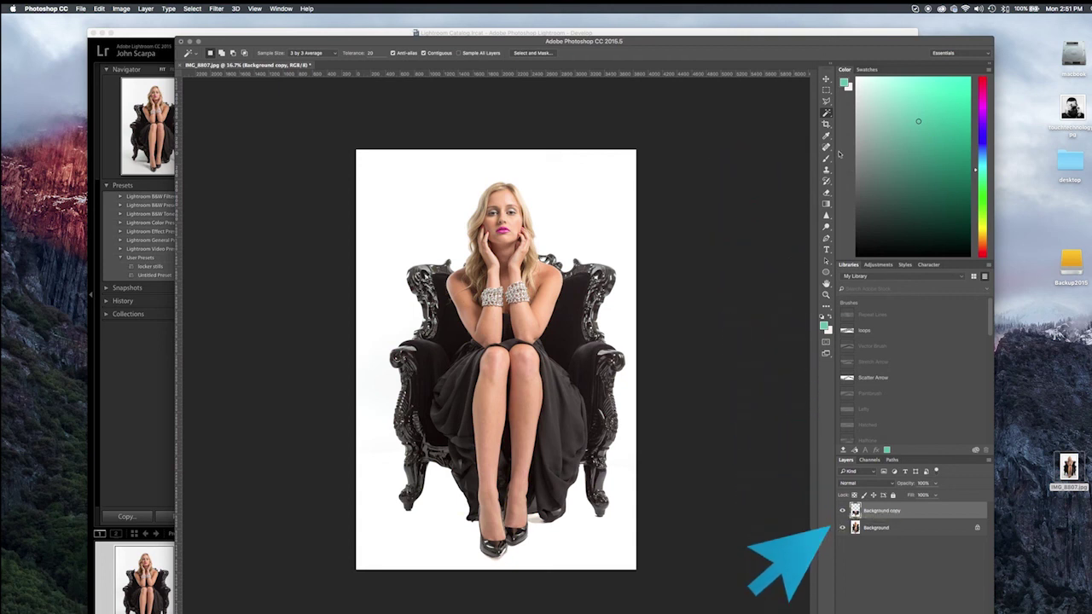
Switch to the Eraser and set its soft, 0% hardness brush to 20 px.
click(829, 192)
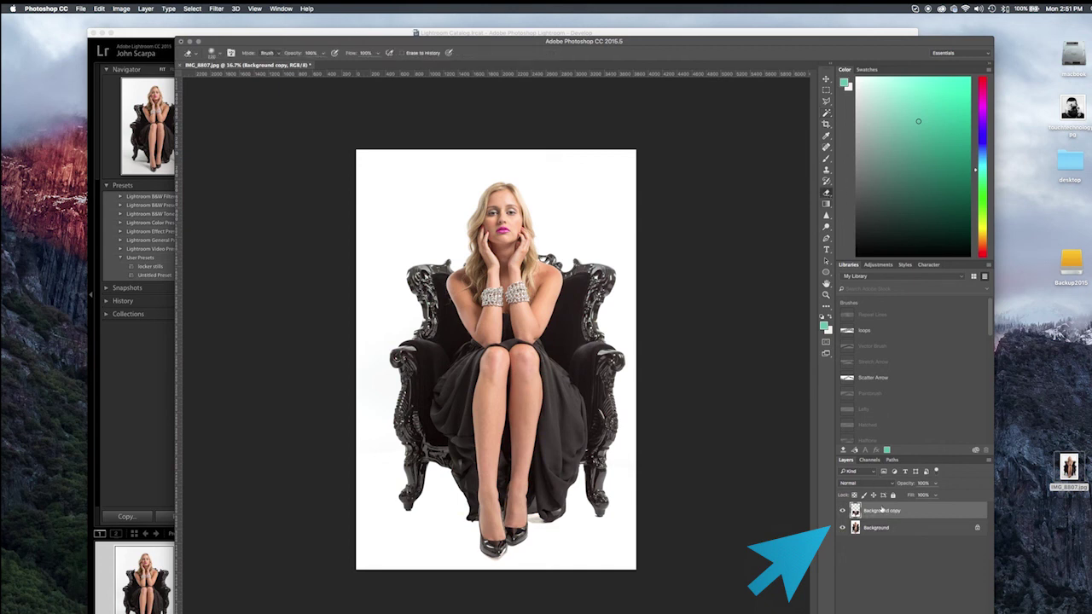
click(210, 54)
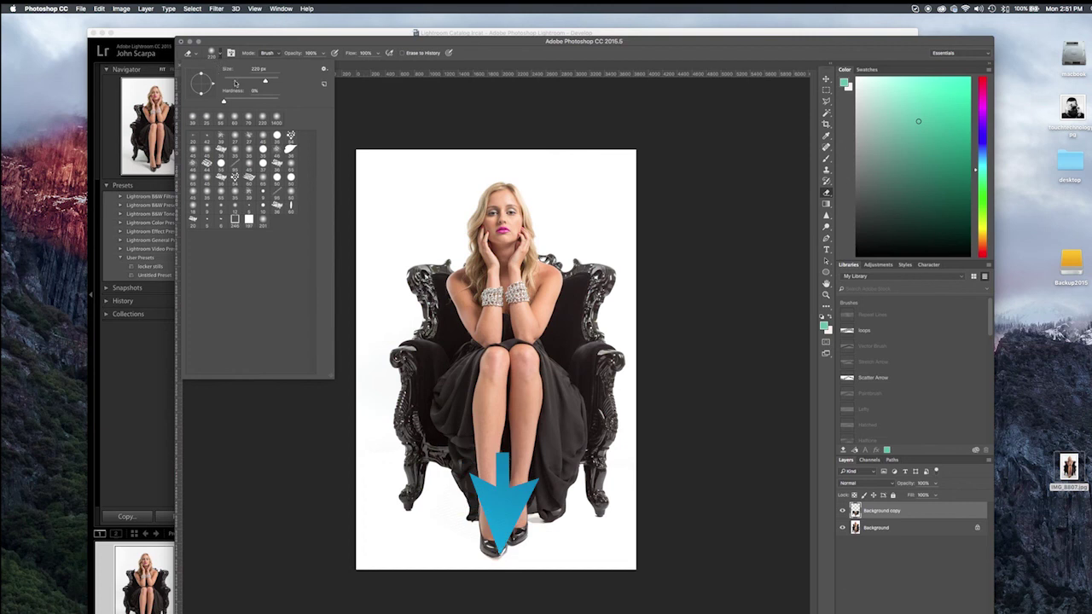
click(235, 80)
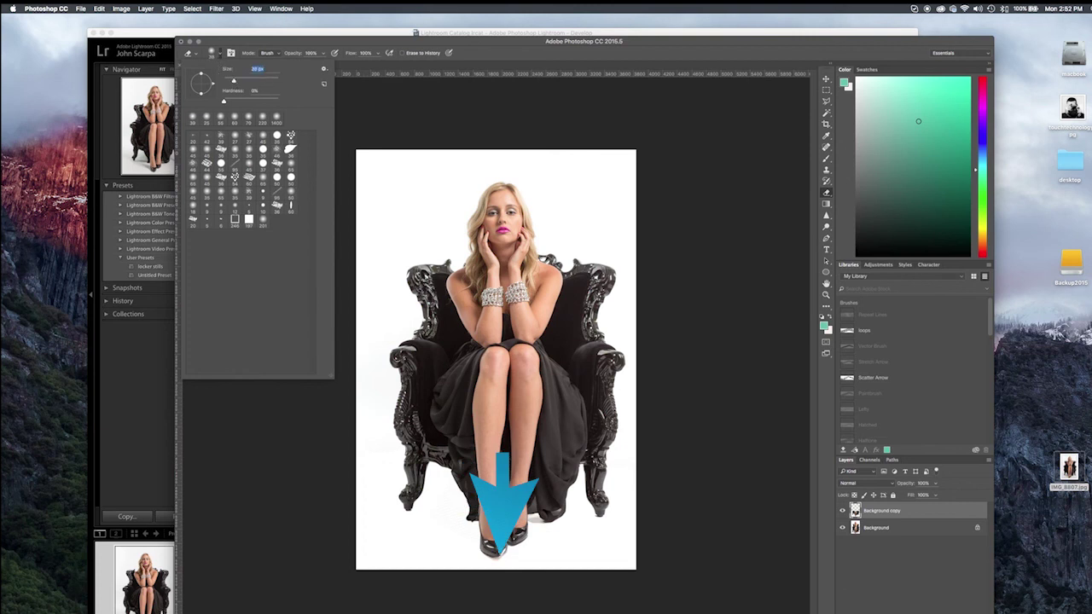
key(Return)
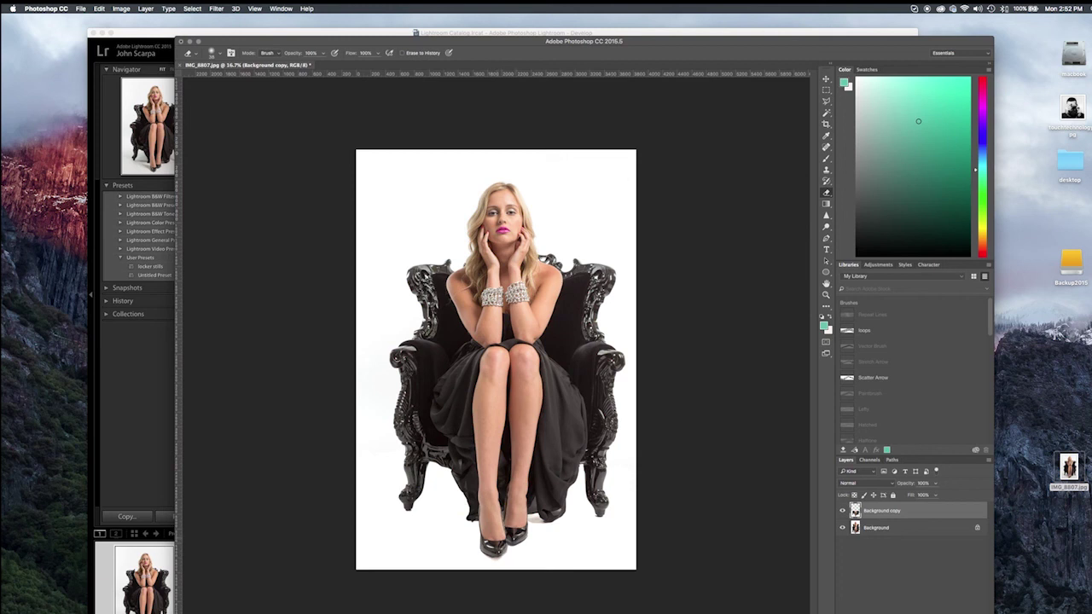
Save the IMG_8807 portrait as a new JPEG file on the Desktop.
key(super+shift+s)
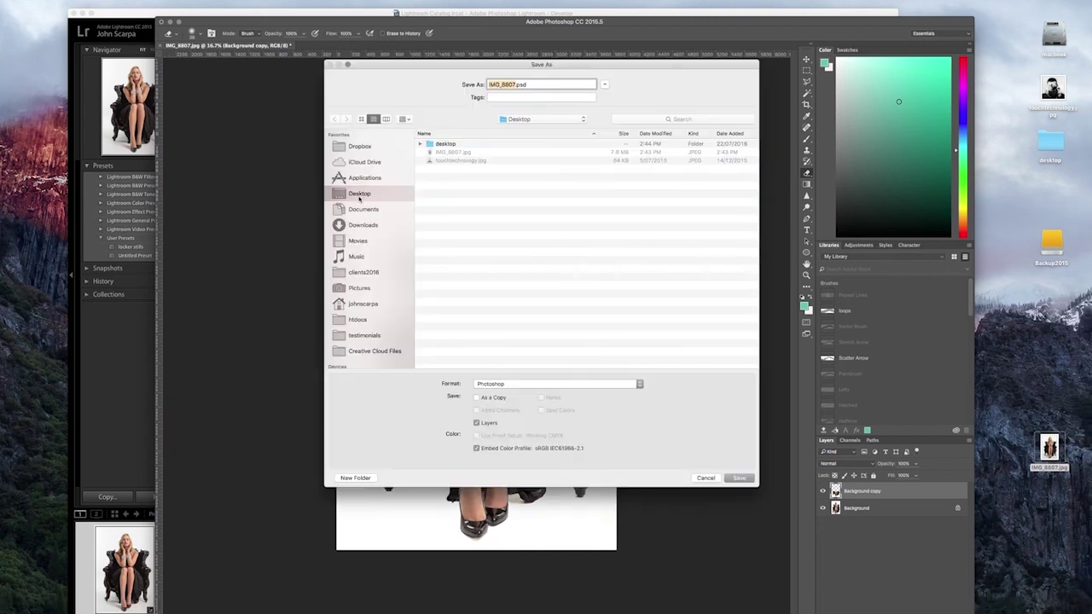
click(560, 387)
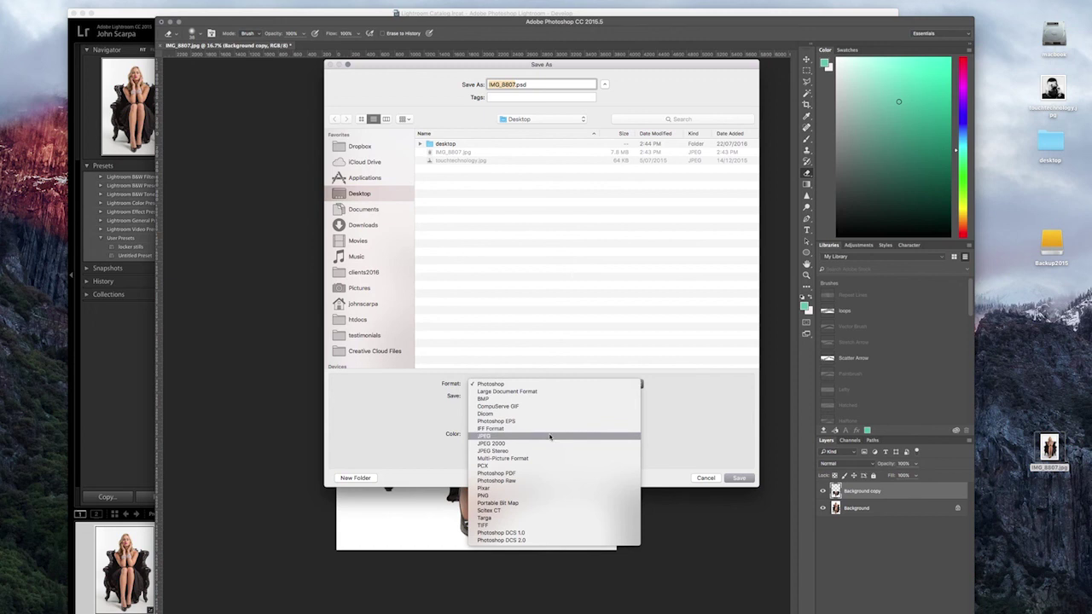
click(550, 437)
click(706, 478)
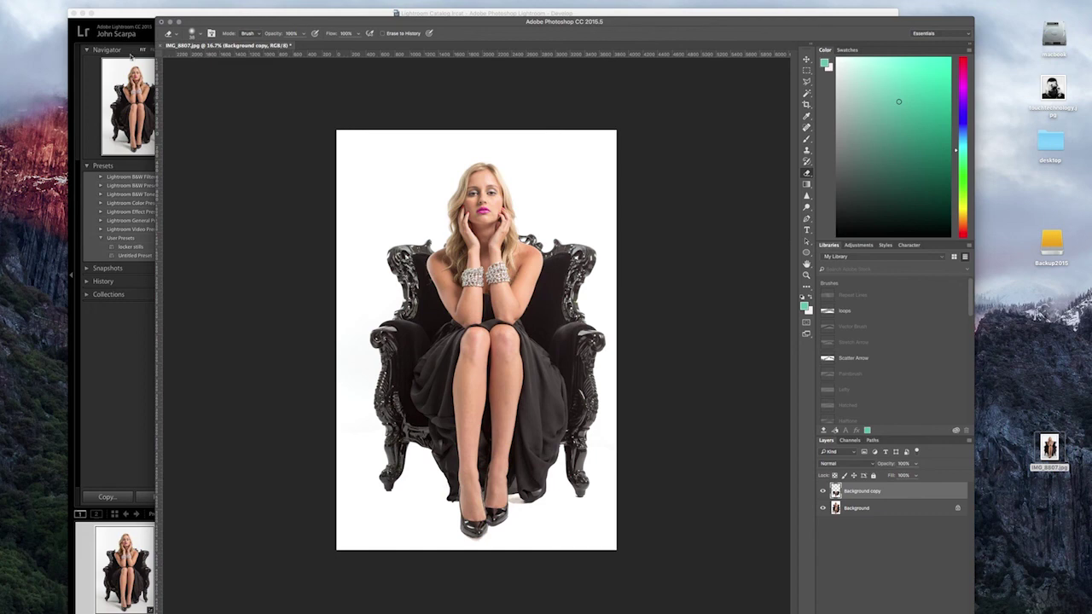
click(169, 22)
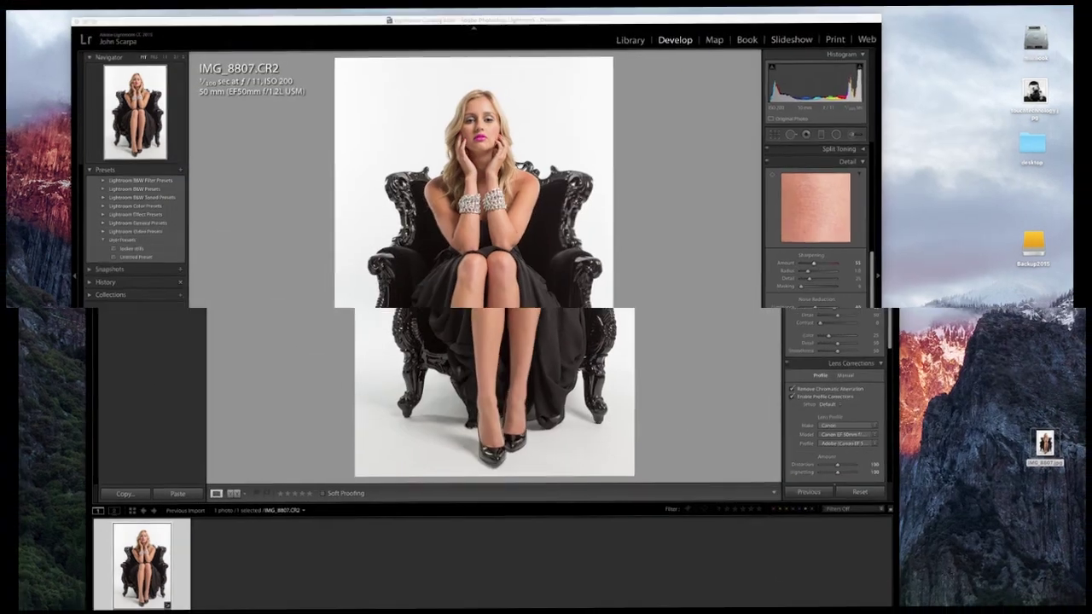